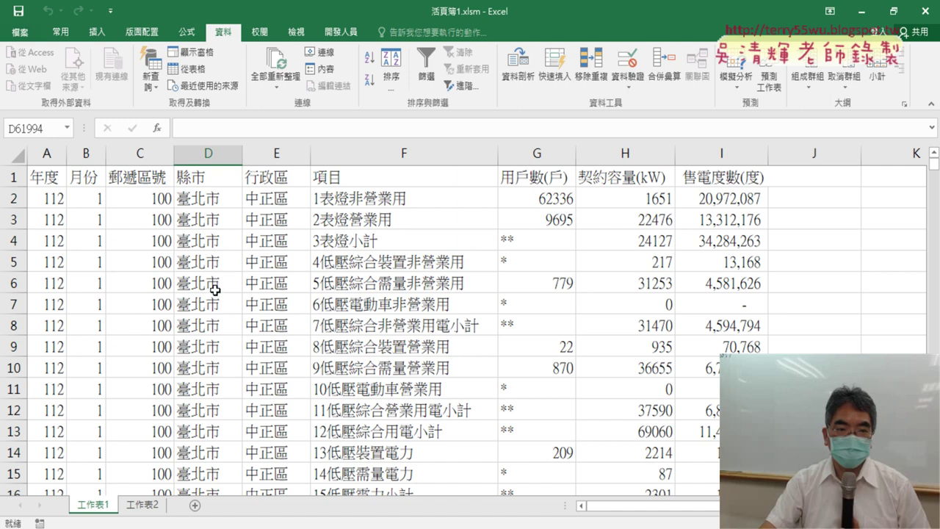
Step: Filter the 縣市 column to show only the #N/A rows (168 of 61992)
left_click(230, 170)
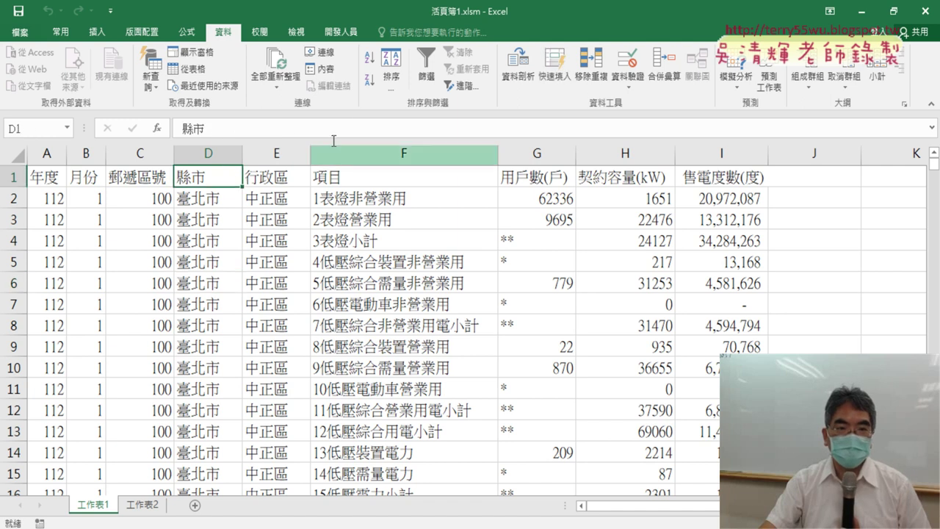
left_click(430, 78)
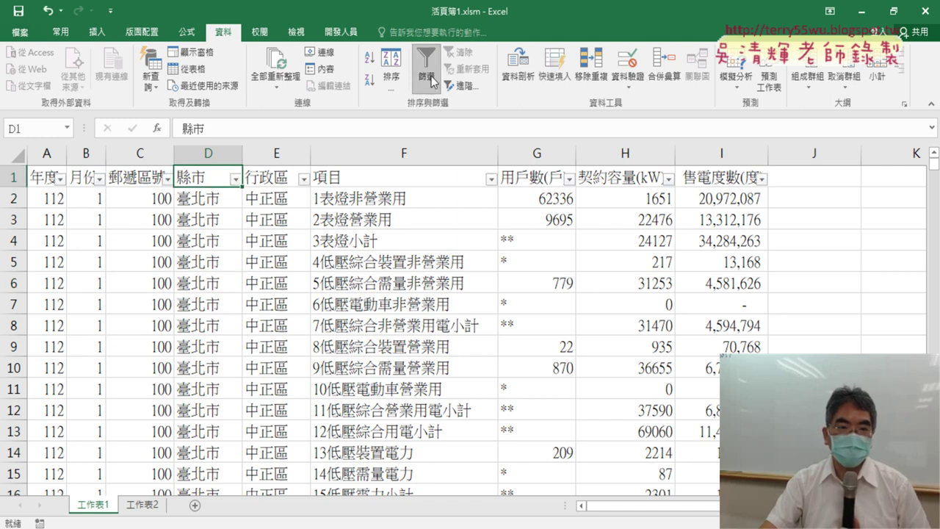
left_click(235, 180)
left_click_drag(229, 339, 233, 408)
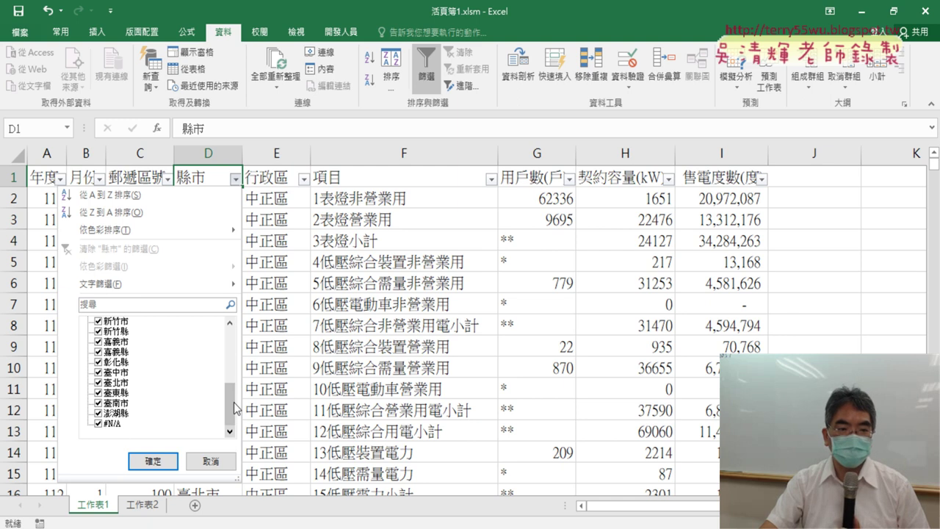
left_click_drag(234, 408, 232, 332)
left_click(98, 321)
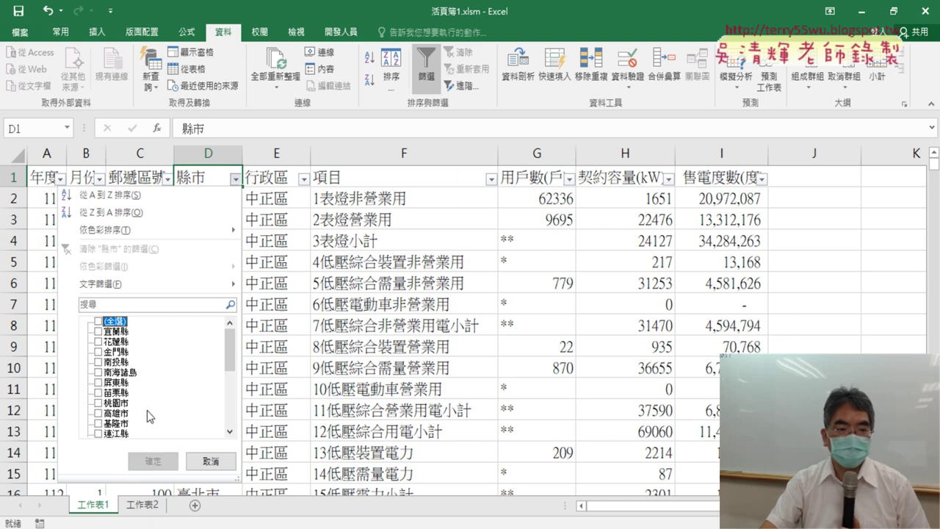
left_click_drag(235, 355, 233, 412)
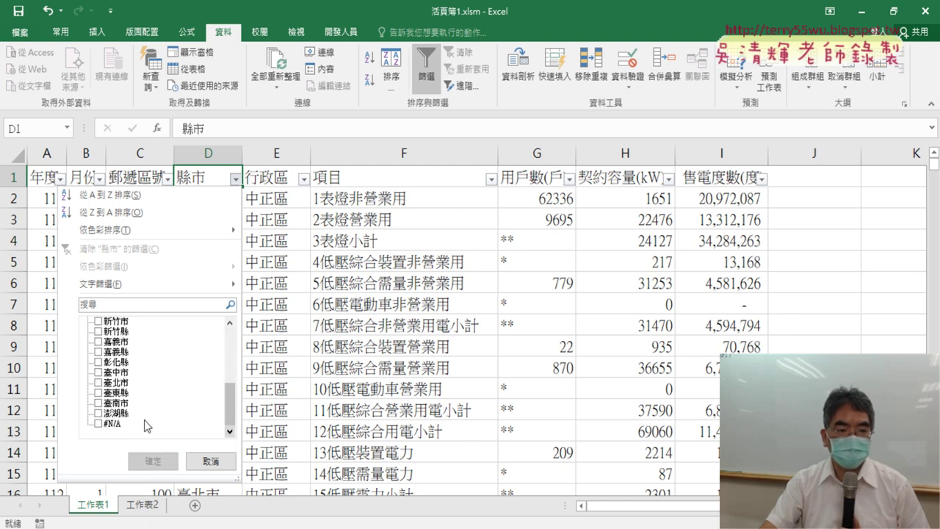
left_click(98, 424)
left_click(152, 461)
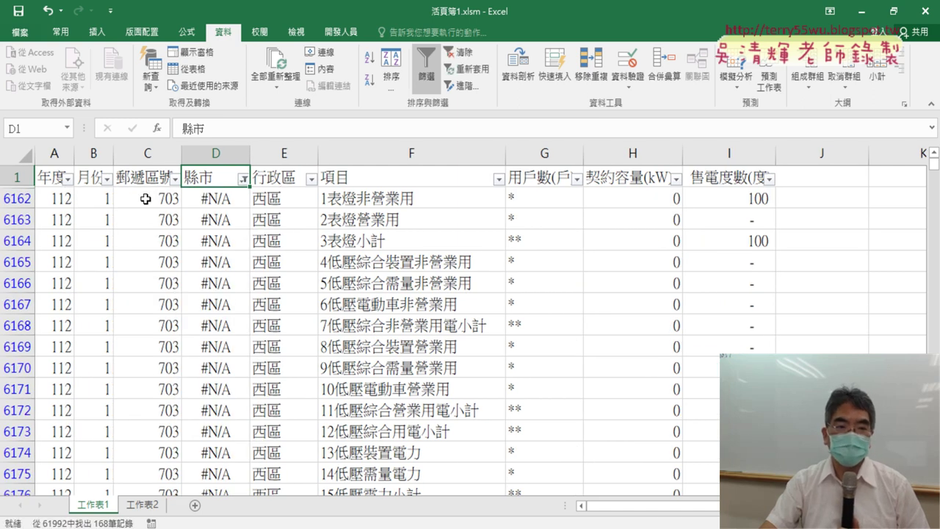
Step: Copy the 703, #N/A, 西區 cells from row 57849, then go to sheet 工作表2
scroll(157, 273, "down", 5)
scroll(157, 275, "down", 10)
scroll(157, 279, "down", 10)
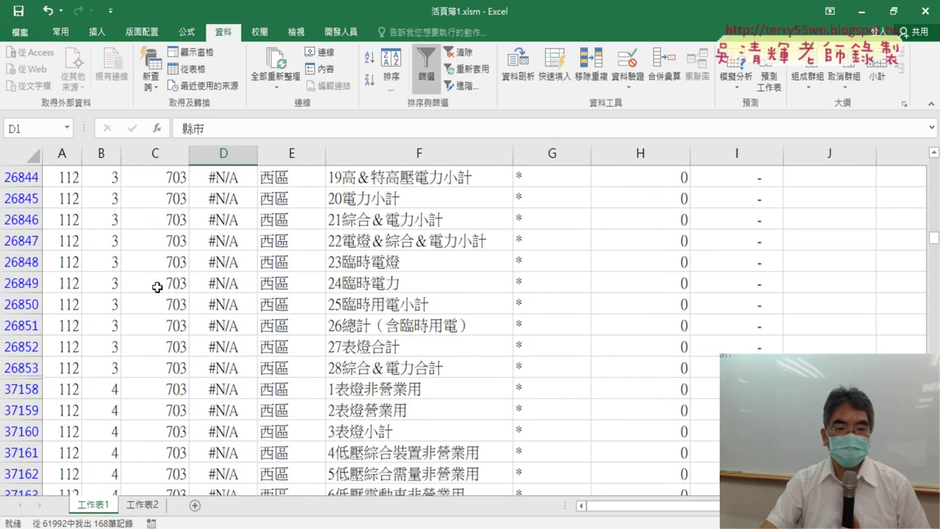
scroll(157, 287, "down", 9)
scroll(157, 287, "down", 10)
scroll(157, 287, "down", 11)
scroll(157, 287, "down", 5)
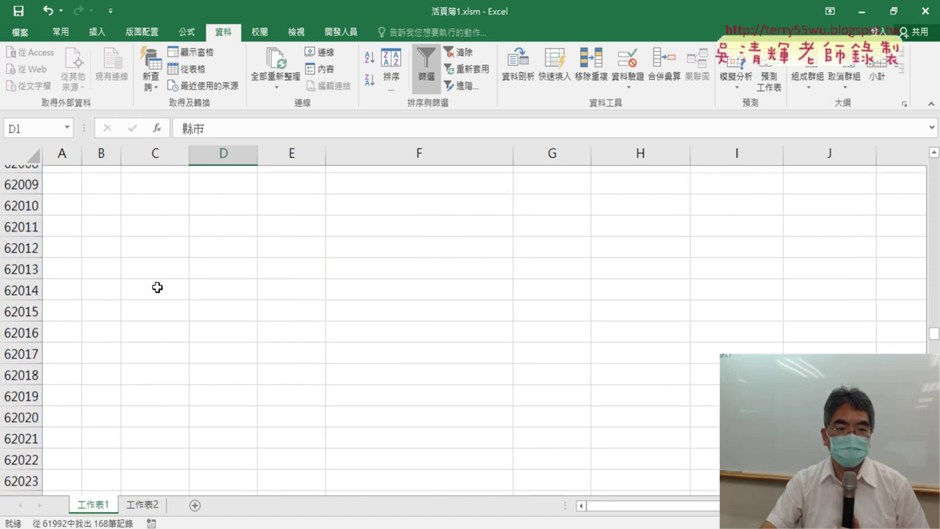
scroll(157, 287, "up", 8)
left_click_drag(173, 372, 295, 366)
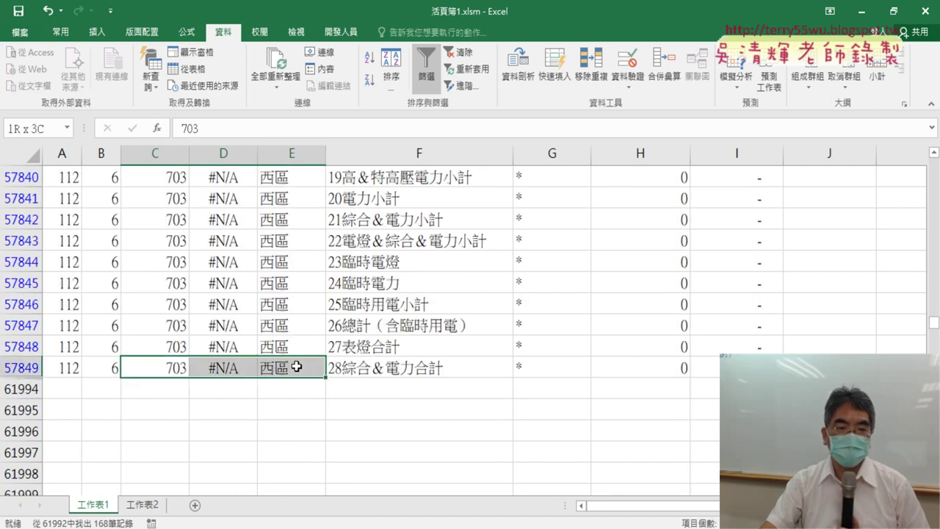
right_click(296, 367)
left_click(323, 83)
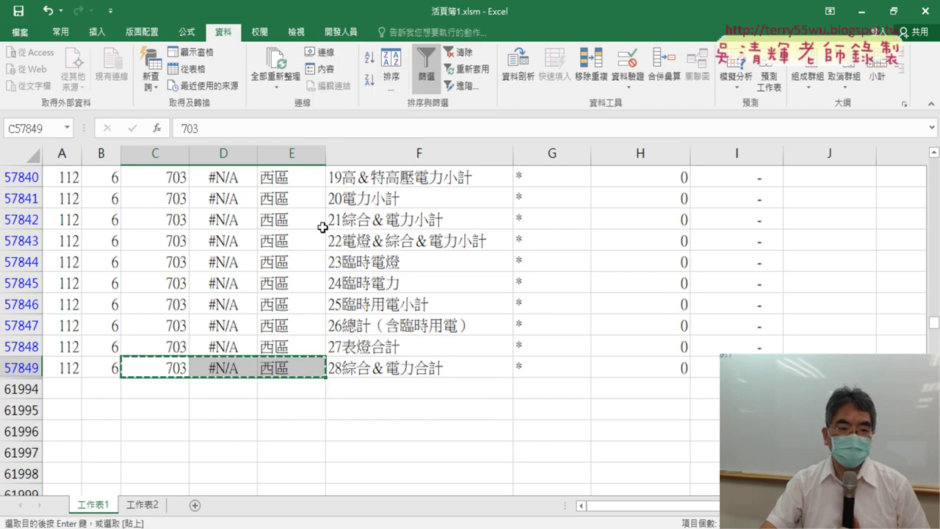
left_click(154, 505)
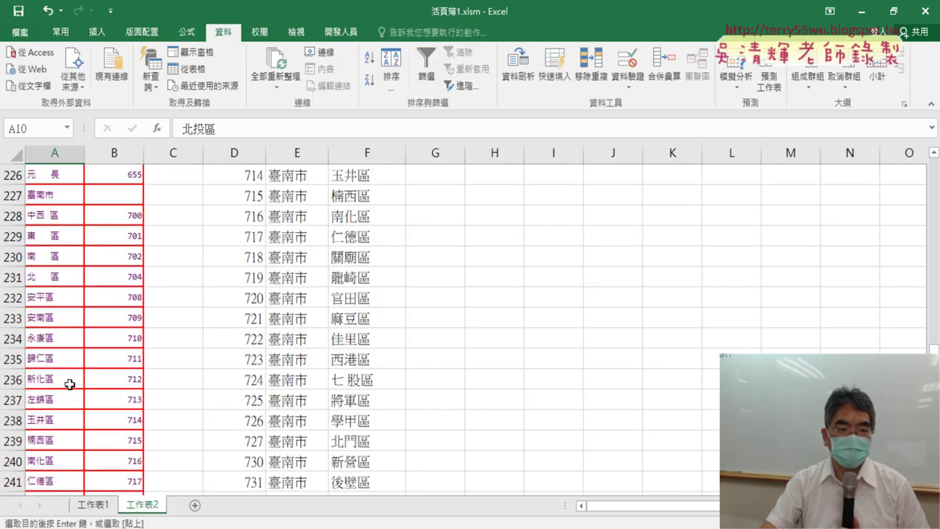
Step: Delete columns D through F on 工作表2, keeping district names and postal codes in A:B
left_click(104, 395)
scroll(117, 367, "up", 1)
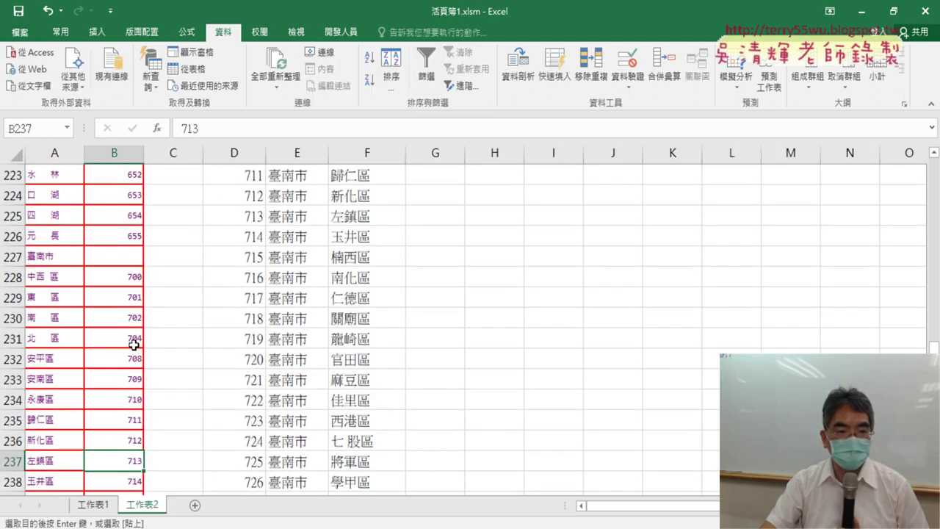
left_click(134, 343)
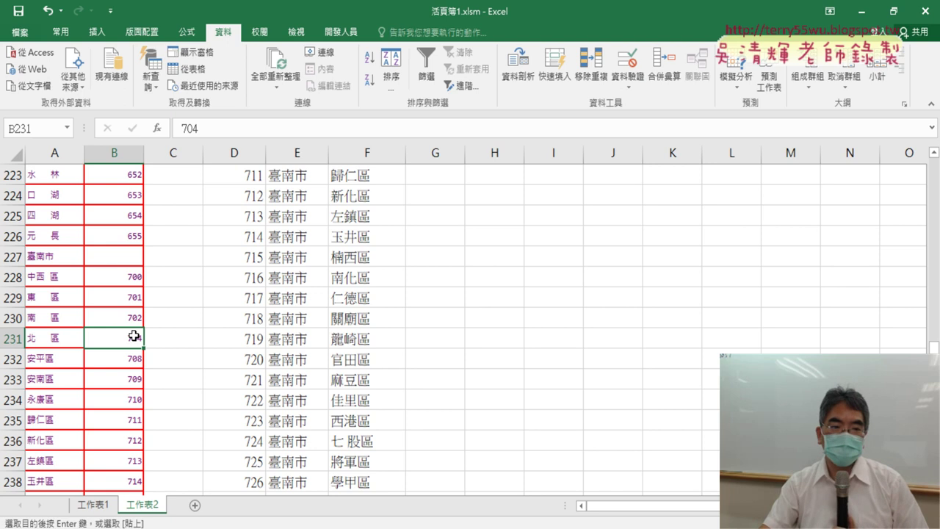
left_click_drag(248, 153, 345, 158)
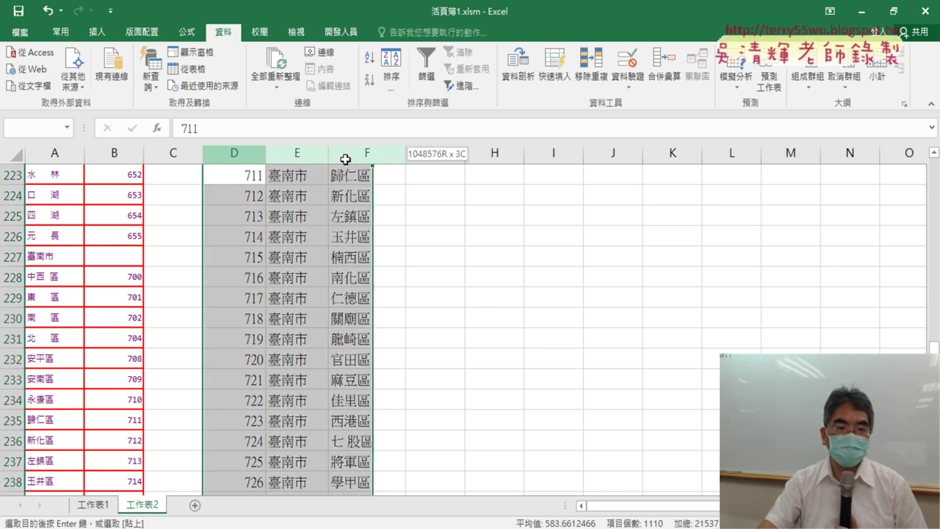
right_click(325, 267)
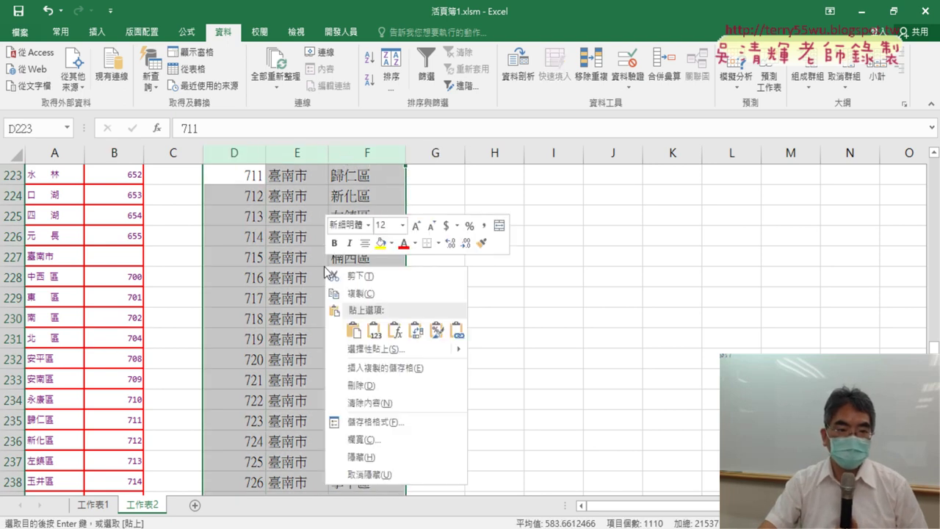
left_click(369, 386)
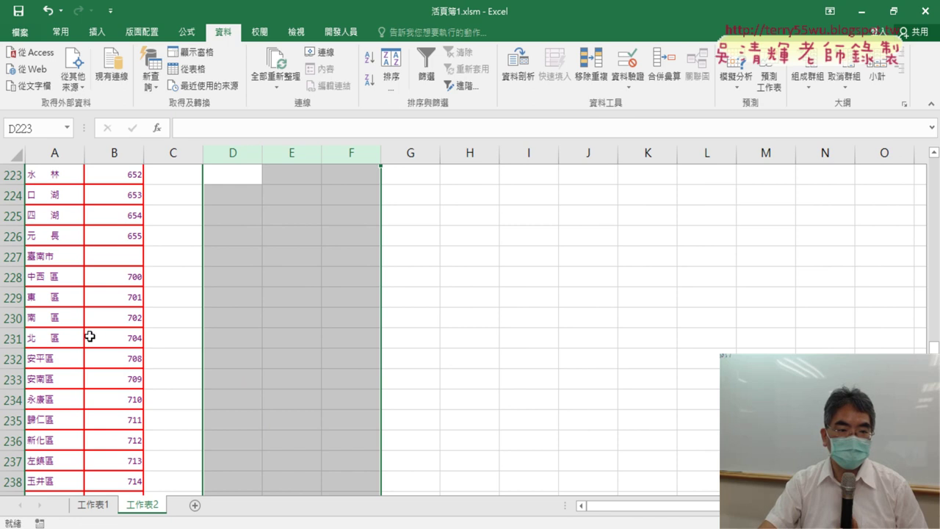
Step: Insert a blank row 231 above 北區 and copy 北區 704 into it
left_click(16, 338)
right_click(19, 337)
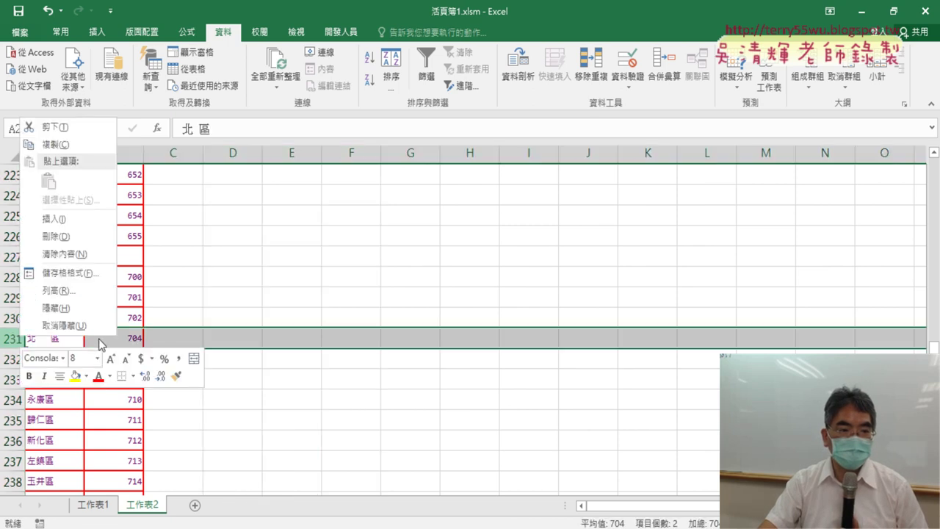
left_click(55, 218)
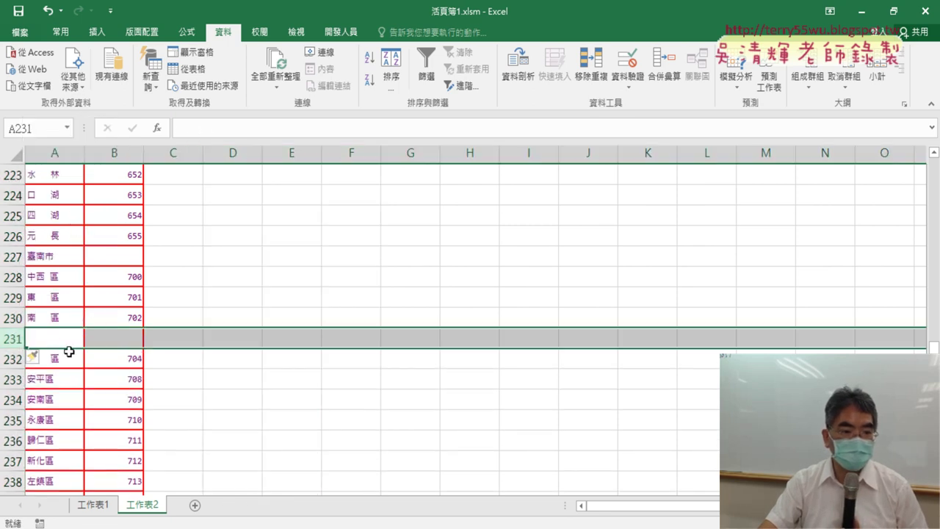
left_click_drag(69, 352, 99, 357)
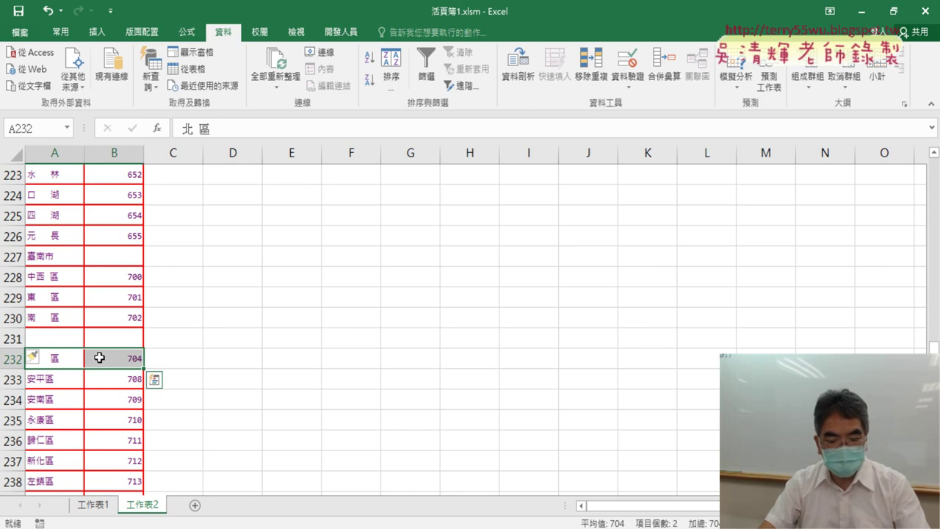
key("ctrl+c")
left_click(60, 337)
key("ctrl+v")
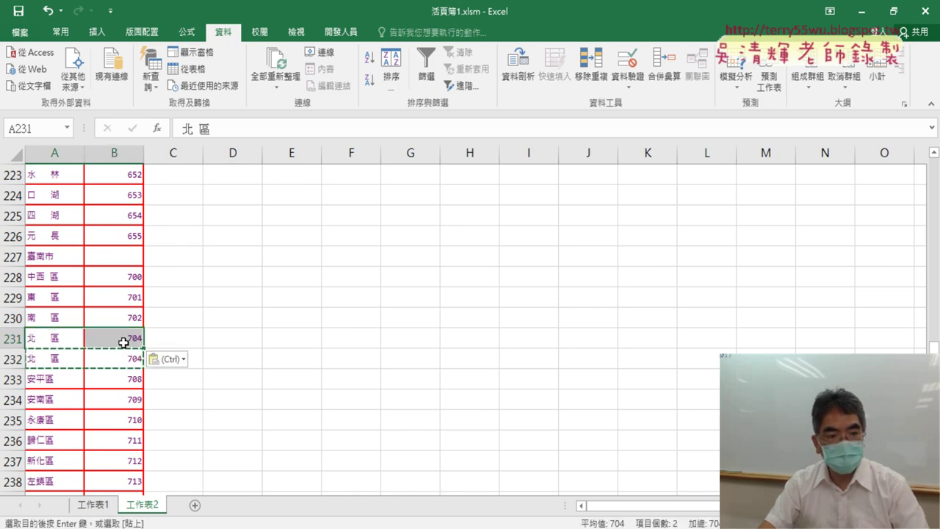
Step: Change row 231 to postal code 703 and district 西區
left_click(123, 339)
key("F2")
left_click_drag(138, 336, 144, 336)
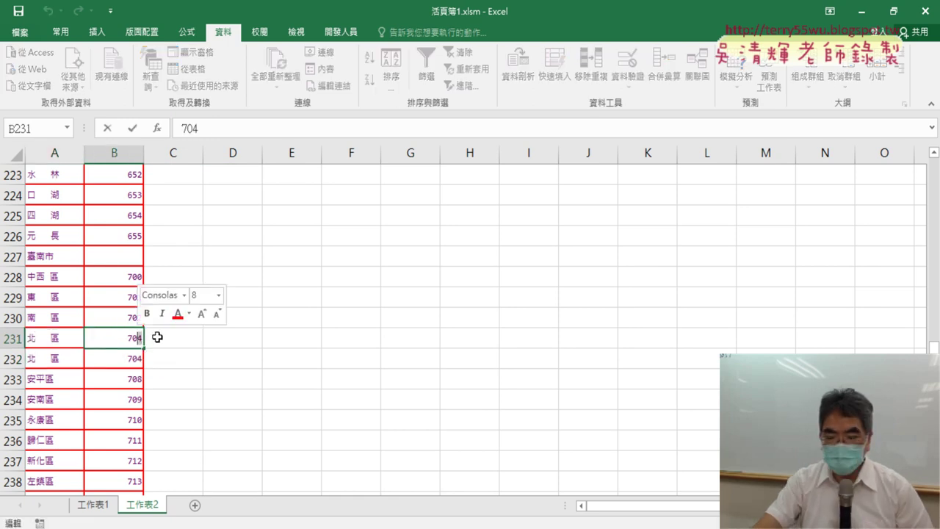
type("3")
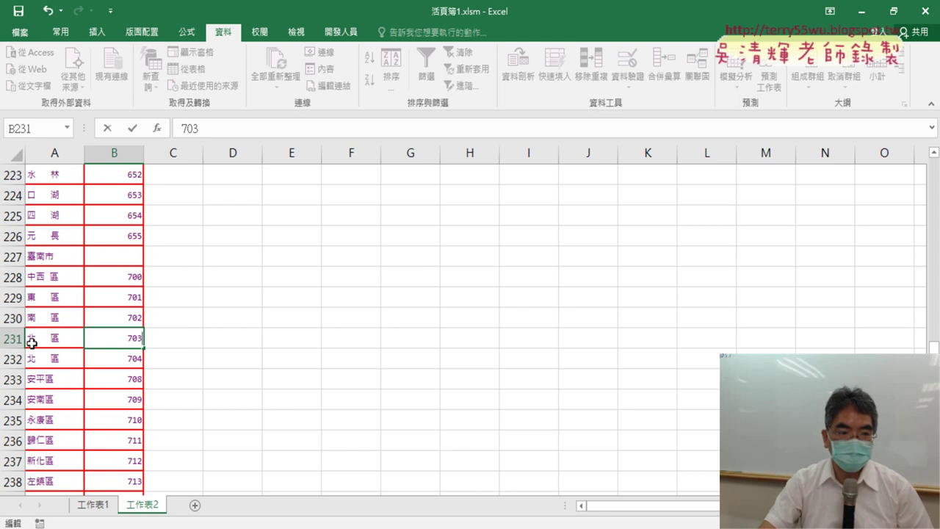
left_click(31, 339)
double_click(32, 338)
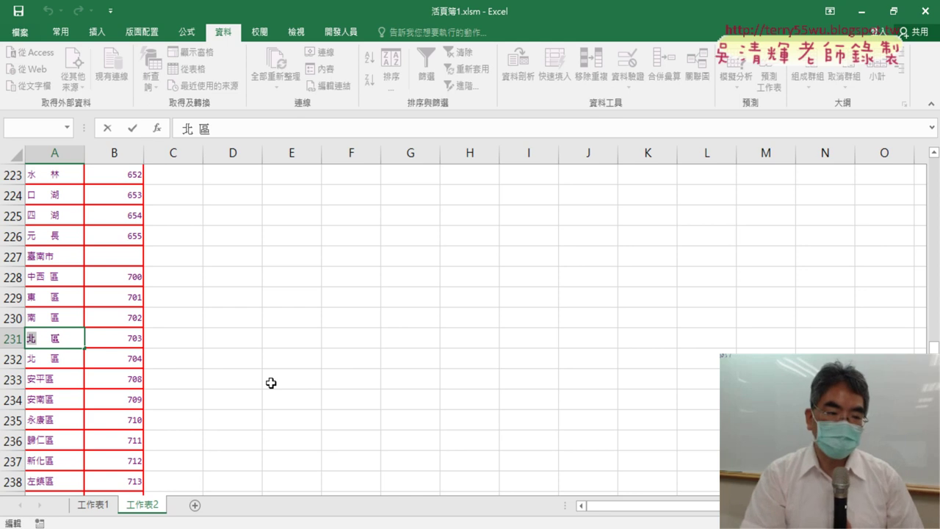
type("溪")
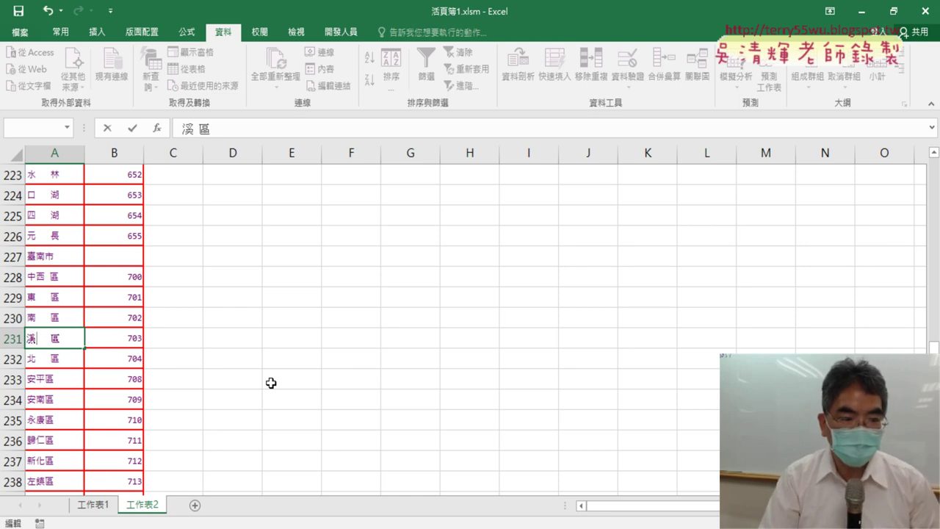
key("Down")
key("Return")
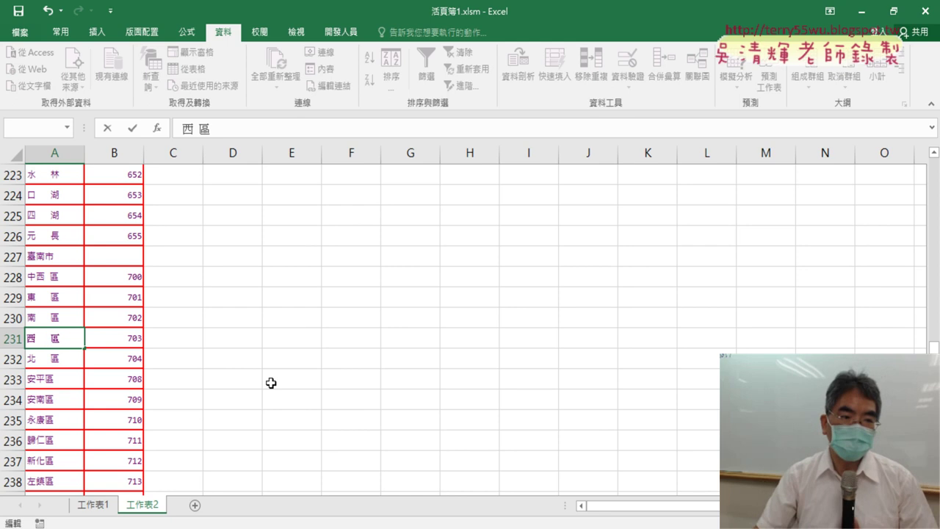
left_click(299, 387)
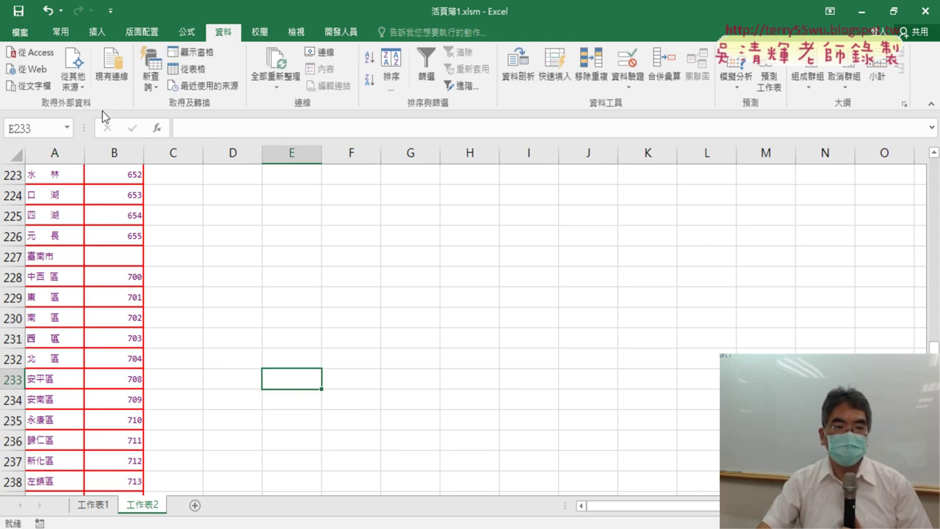
Step: Run the 郵遞區號合併2 macro from Module1 to refill columns D–F with 郵遞區號, 縣市, 行政區
left_click(340, 32)
left_click(26, 66)
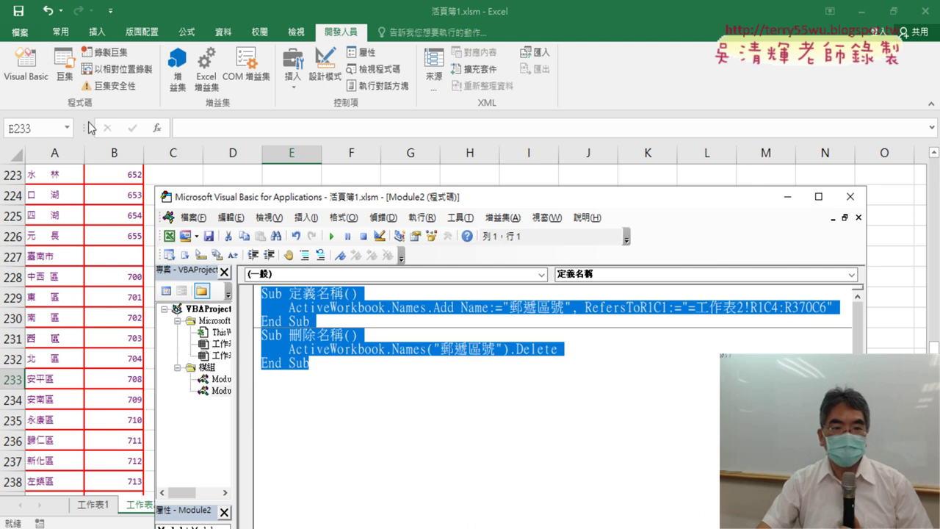
double_click(219, 382)
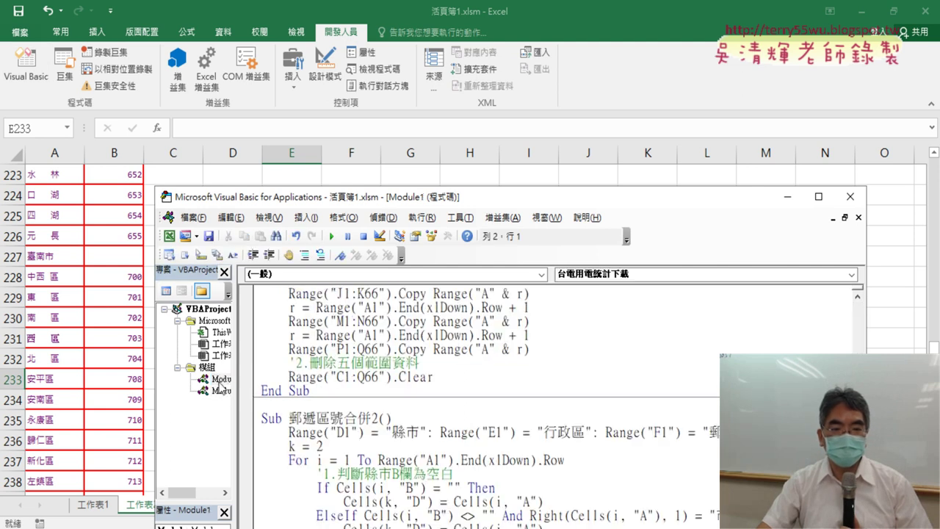
scroll(466, 427, "down", 2)
left_click(451, 405)
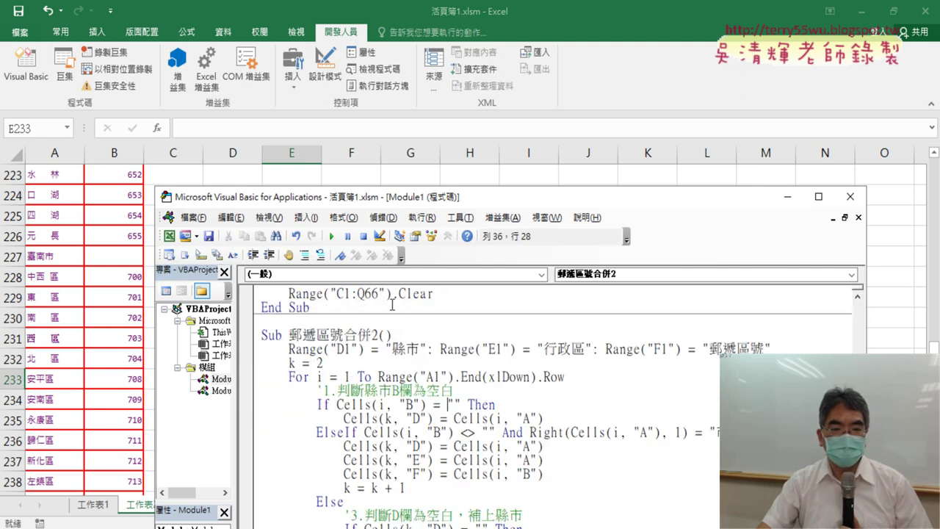
left_click(332, 236)
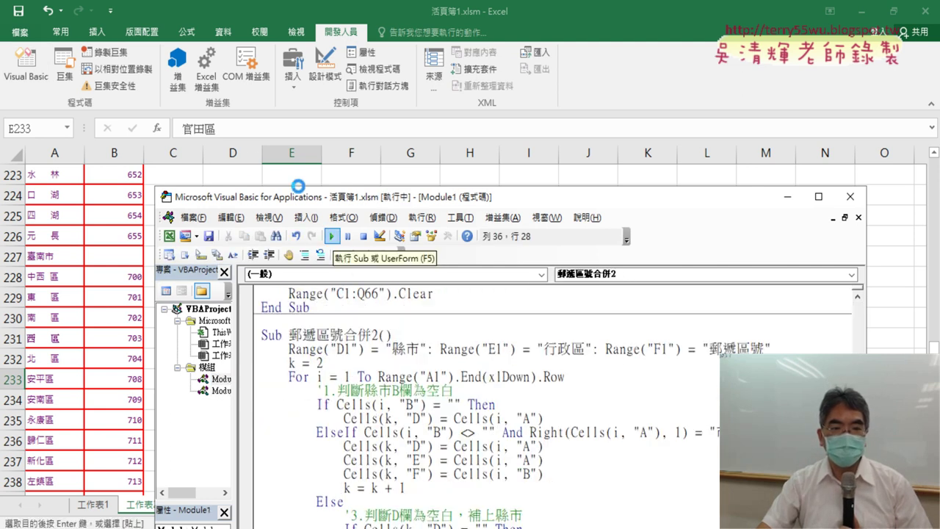
left_click(786, 199)
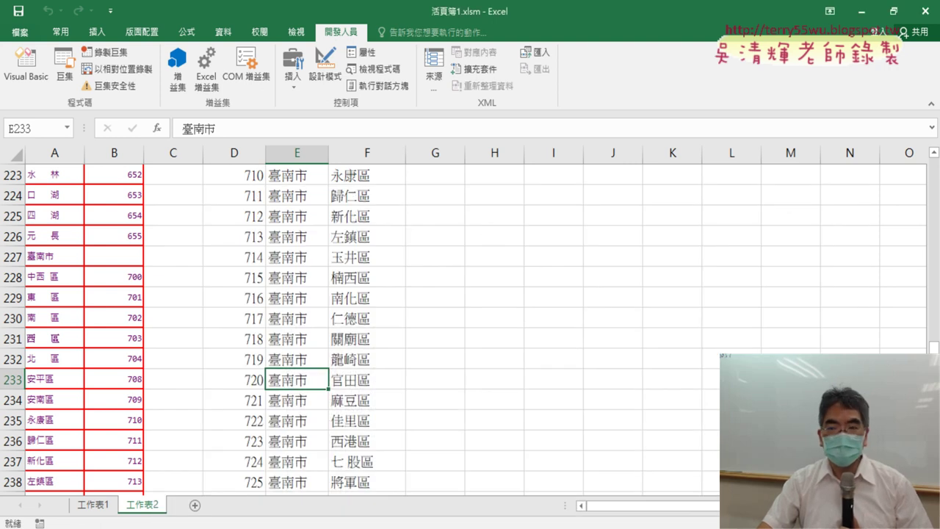
left_click_drag(933, 346, 914, 137)
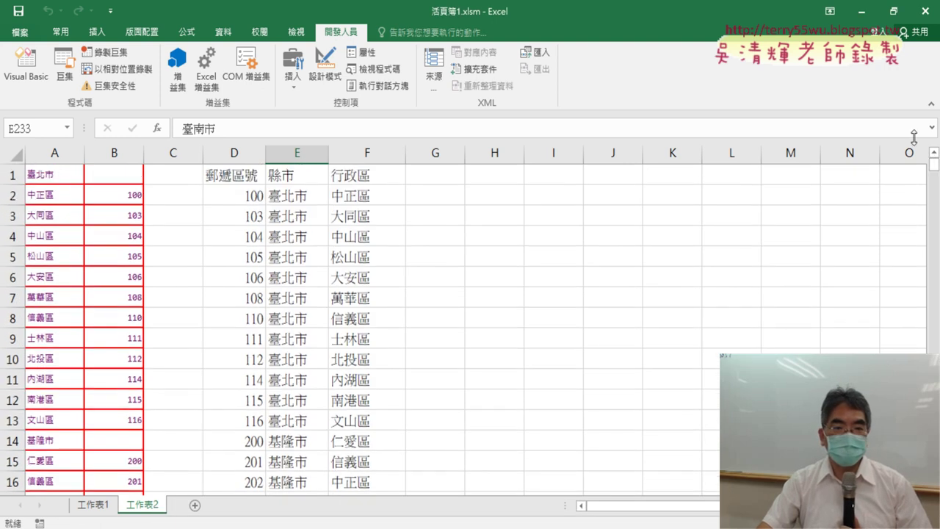
scroll(239, 290, "down", 5)
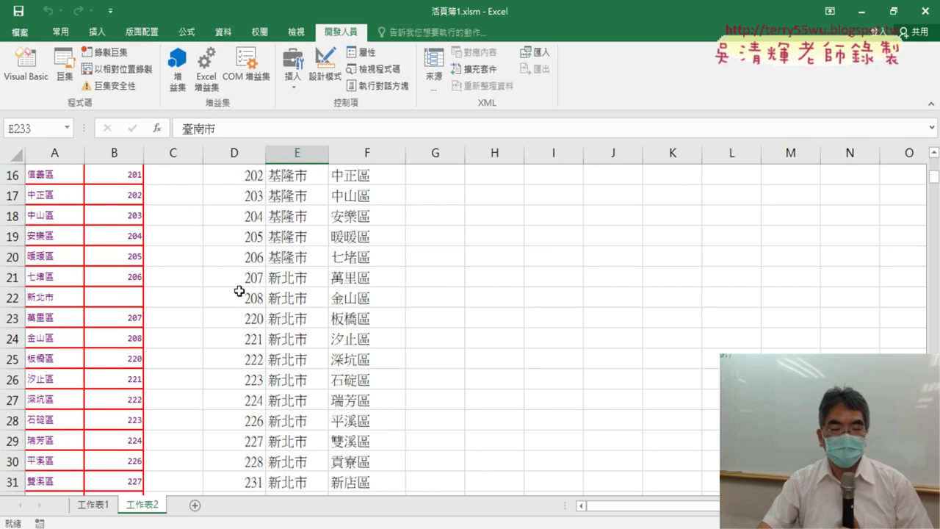
scroll(239, 291, "up", 5)
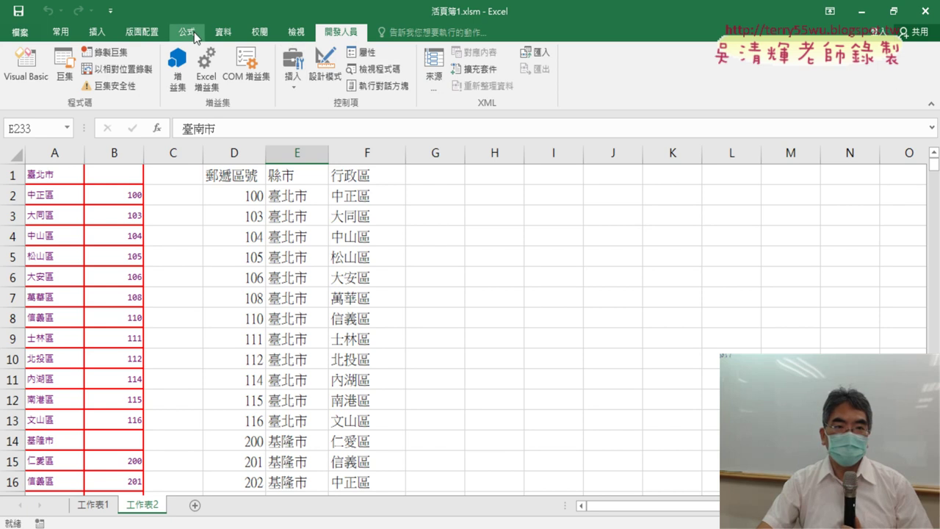
Step: In Name Manager, repoint 郵遞區號 from #REF! to =工作表2!$D$1:$F$371
left_click(194, 31)
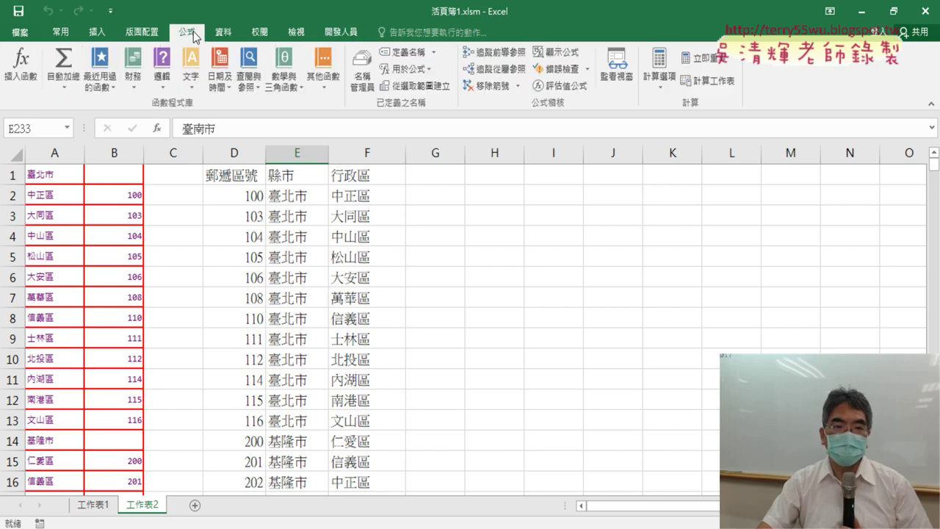
left_click(363, 81)
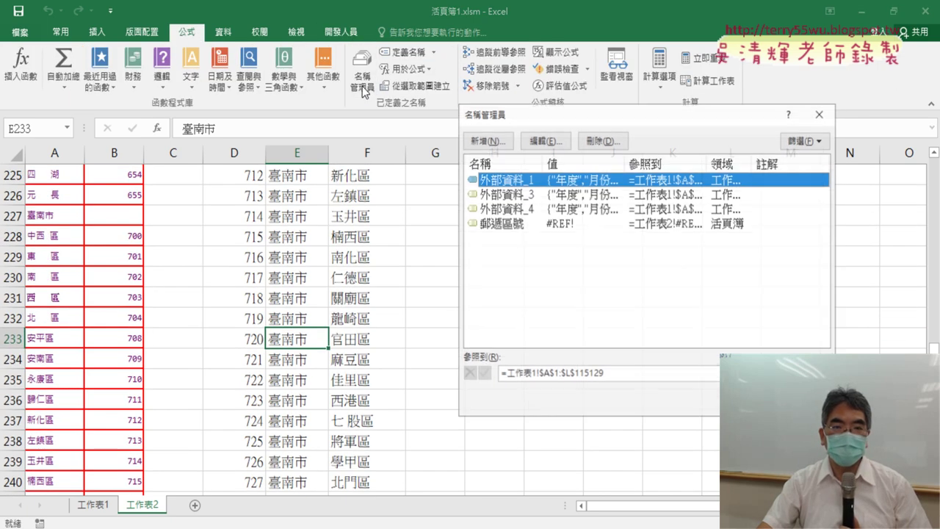
left_click(542, 223)
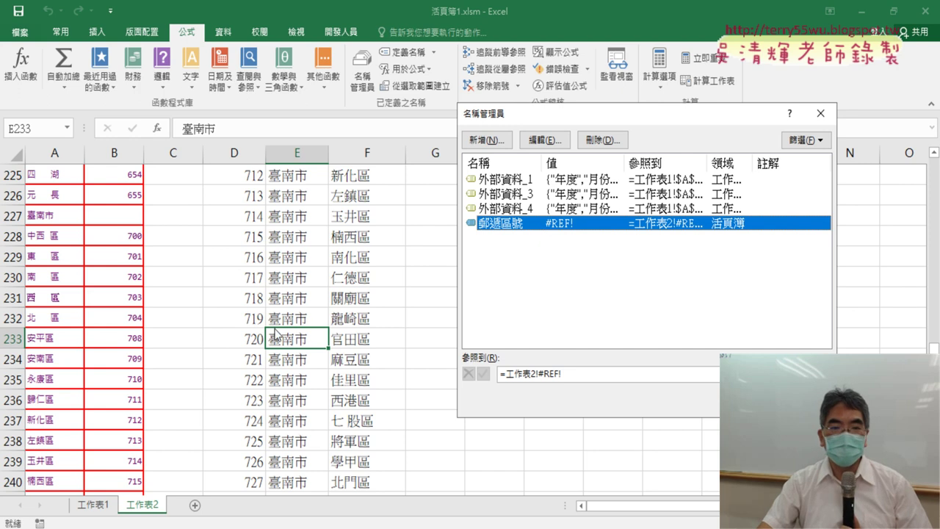
left_click(597, 373)
key("ctrl+a")
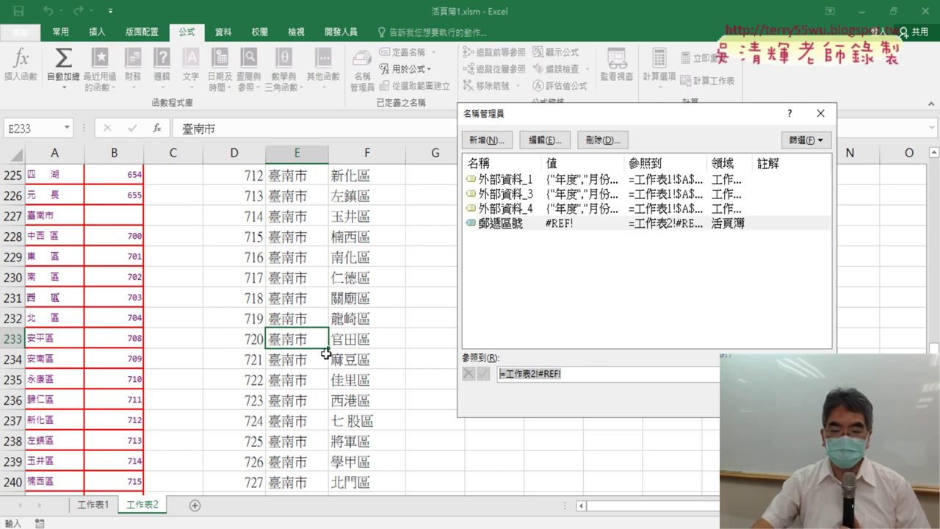
key("BackSpace")
scroll(288, 234, "up", 6)
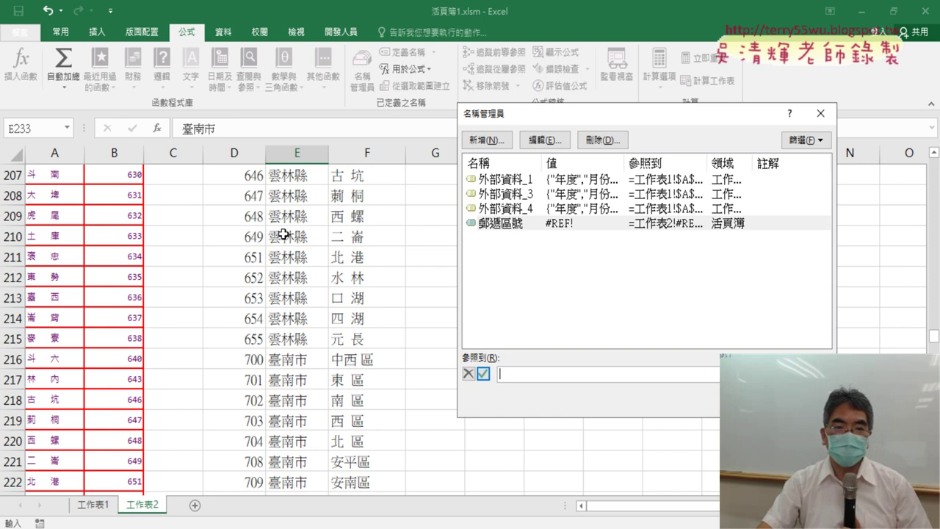
scroll(374, 228, "up", 1)
left_click_drag(933, 338, 933, 167)
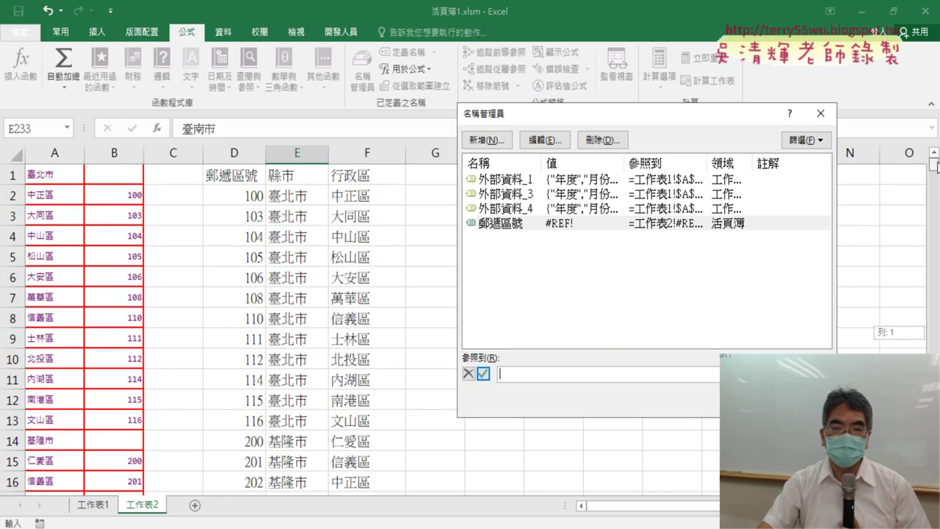
left_click(238, 177)
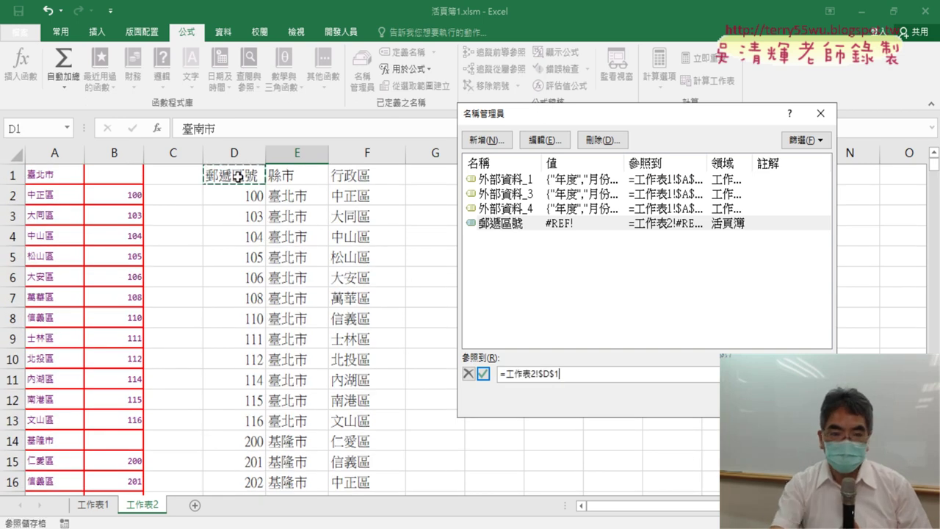
key("shift+Right")
key("shift+Right")
key("ctrl+shift+Down")
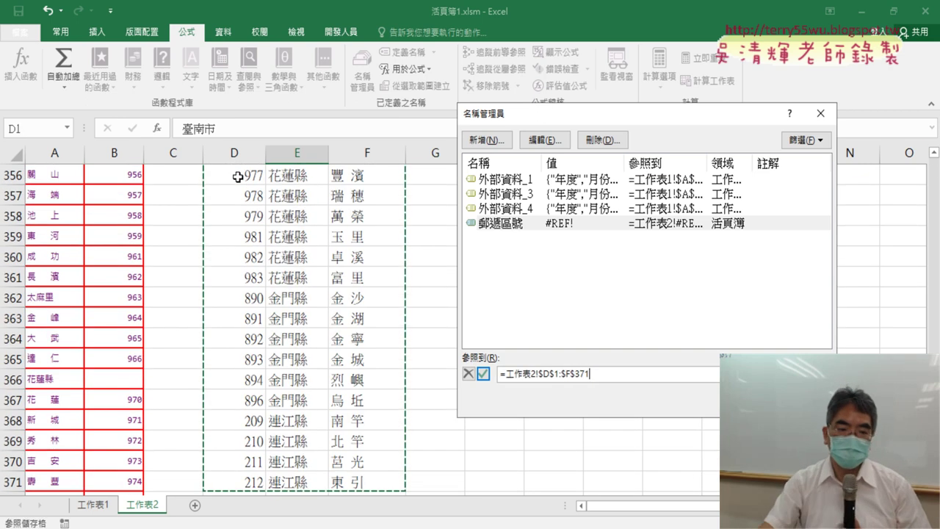
left_click(483, 373)
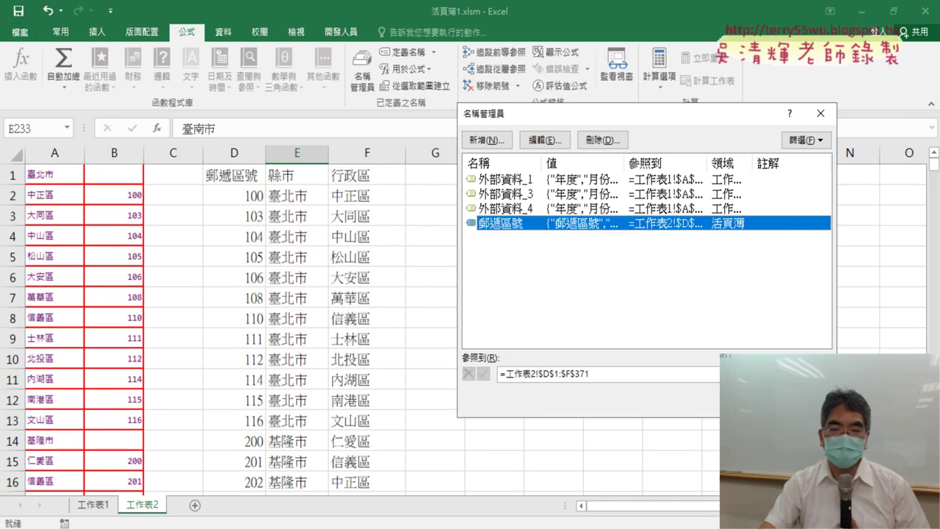
key("Escape")
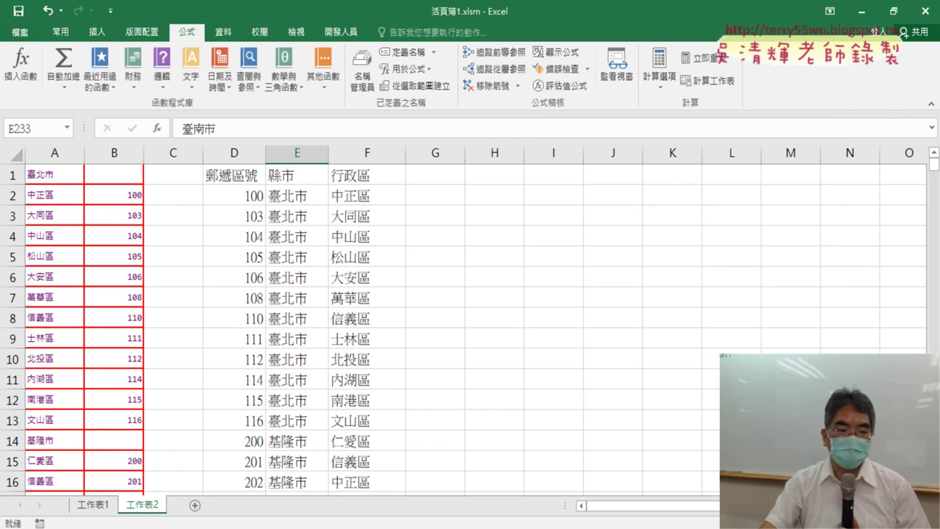
Step: Turn off the filter on 工作表1 so all rows show again from 臺北市 中正區
left_click(92, 506)
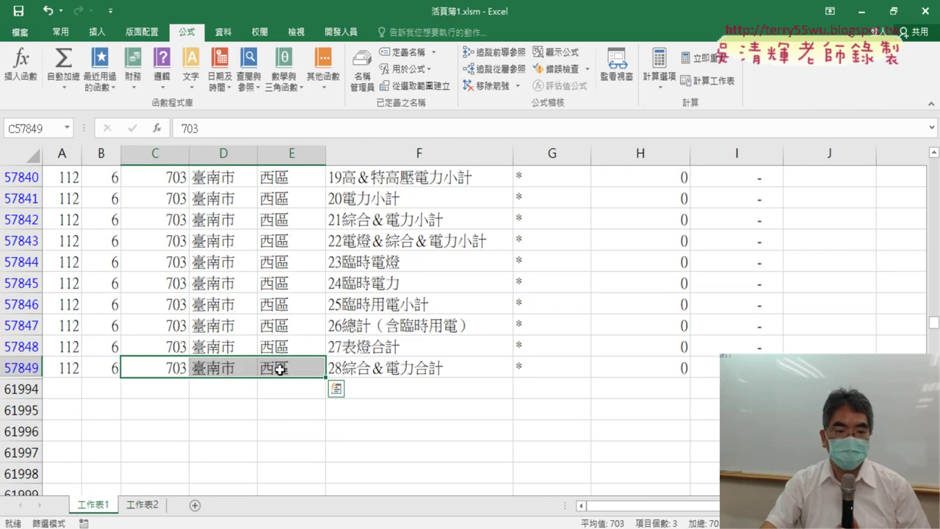
scroll(199, 369, "up", 15)
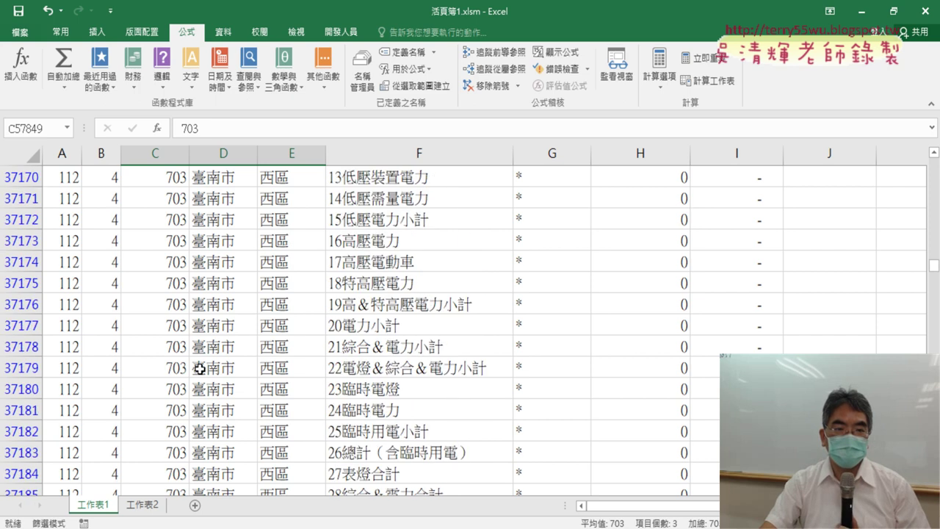
scroll(200, 369, "up", 15)
scroll(200, 370, "up", 15)
scroll(199, 369, "up", 15)
scroll(207, 367, "up", 4)
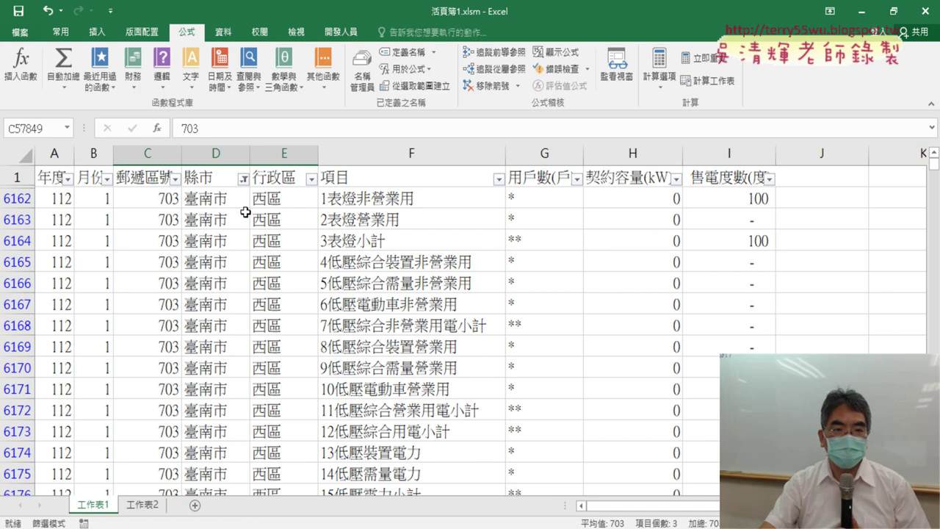
left_click(223, 32)
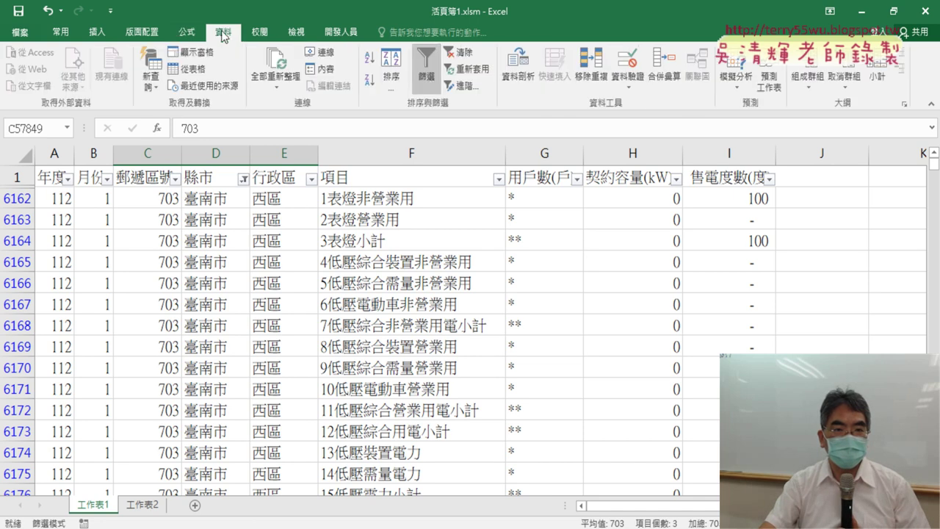
left_click(425, 68)
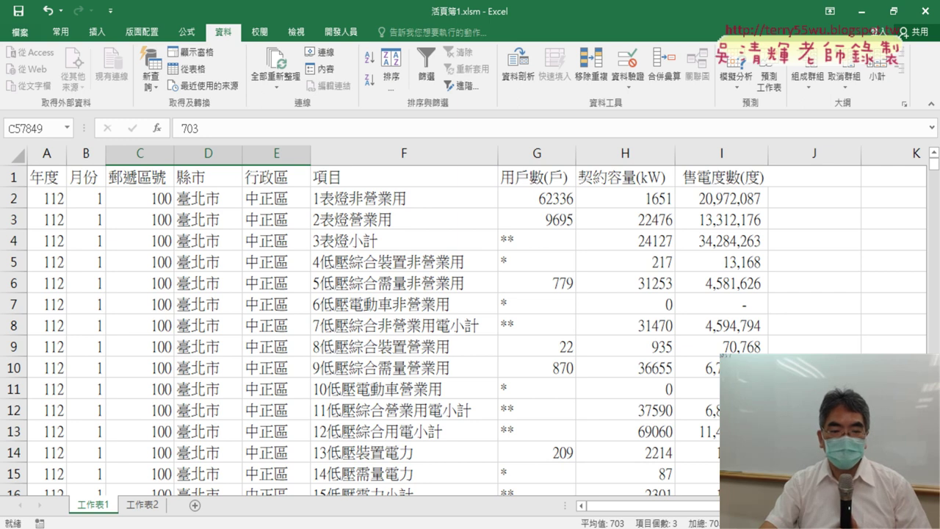
key("alt+Tab")
scroll(447, 359, "up", 2)
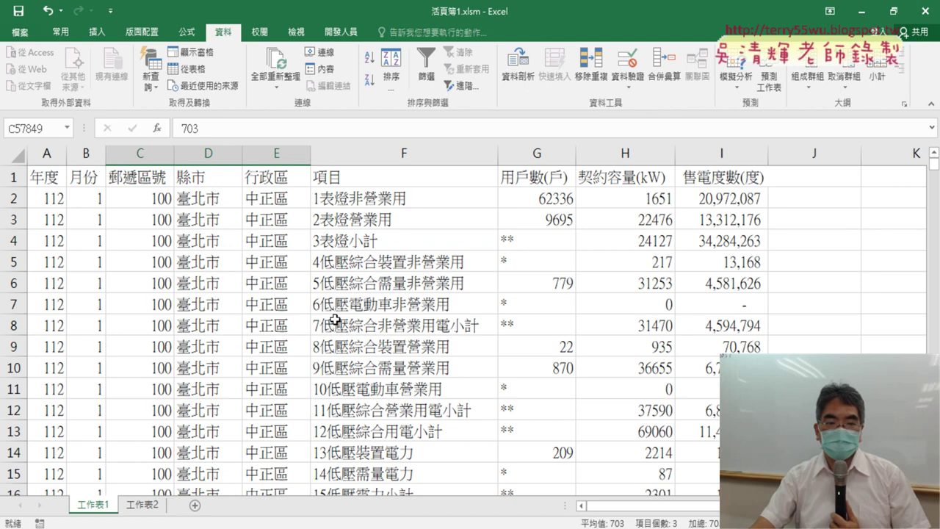
Step: Back in Excel, select D7 on 工作表1 to check its 縣市 lookup formula
left_click(237, 301)
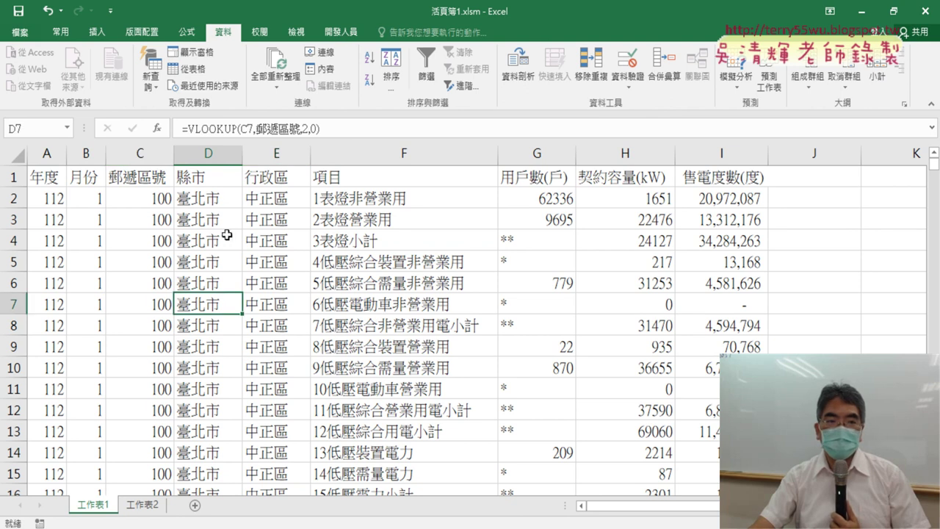
Step: Create a pivot table from 工作表1!$A$1:$I$61993 on new sheet 工作表5, counting 縣市 in values
left_click(94, 33)
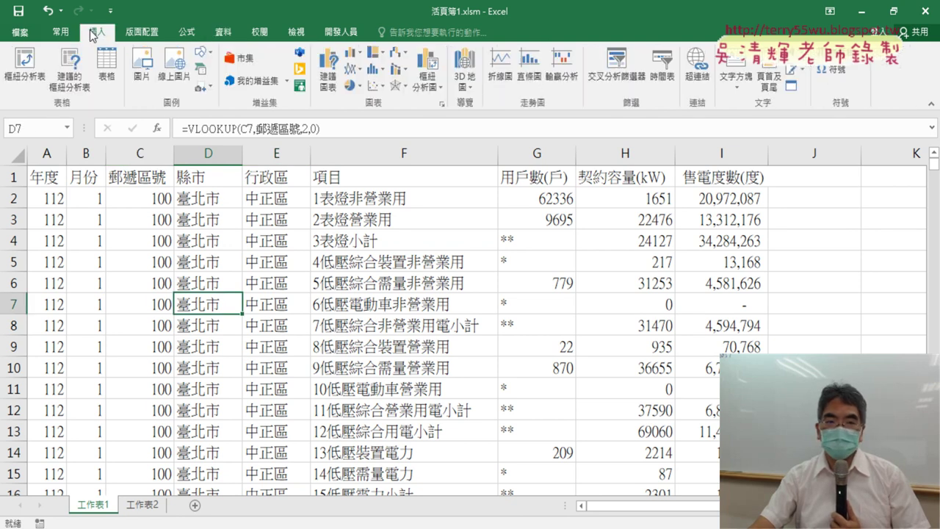
left_click(25, 66)
left_click(703, 396)
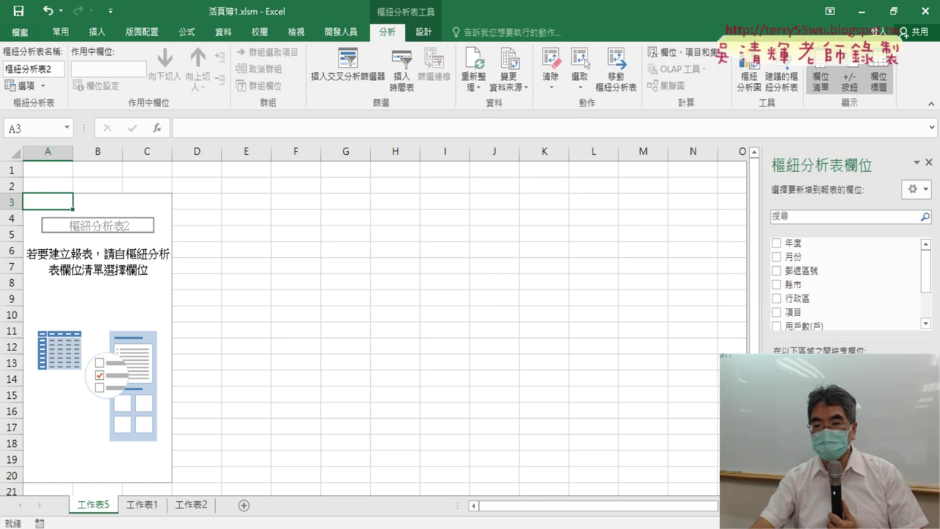
left_click_drag(793, 284, 874, 470)
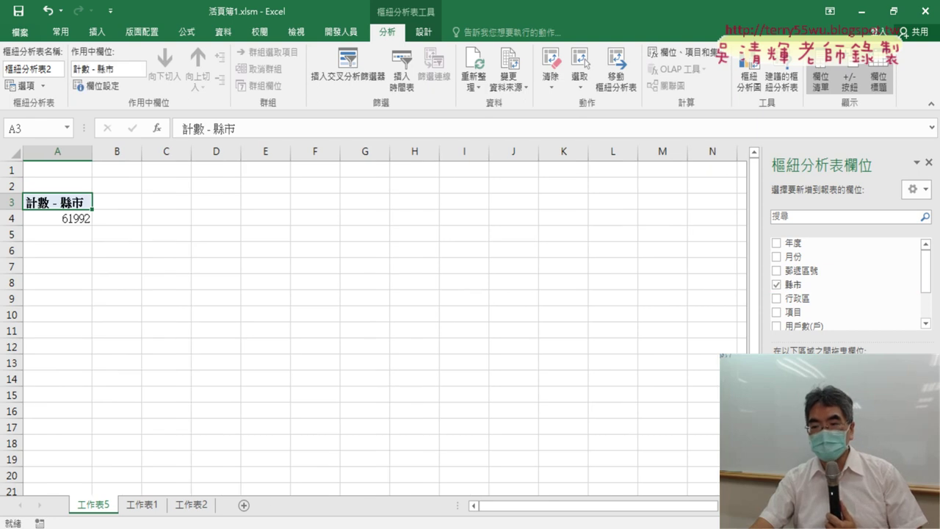
Step: Add 縣市 as pivot rows and sort counts descending, with 臺南市 6384 on top
left_click_drag(793, 285, 793, 470)
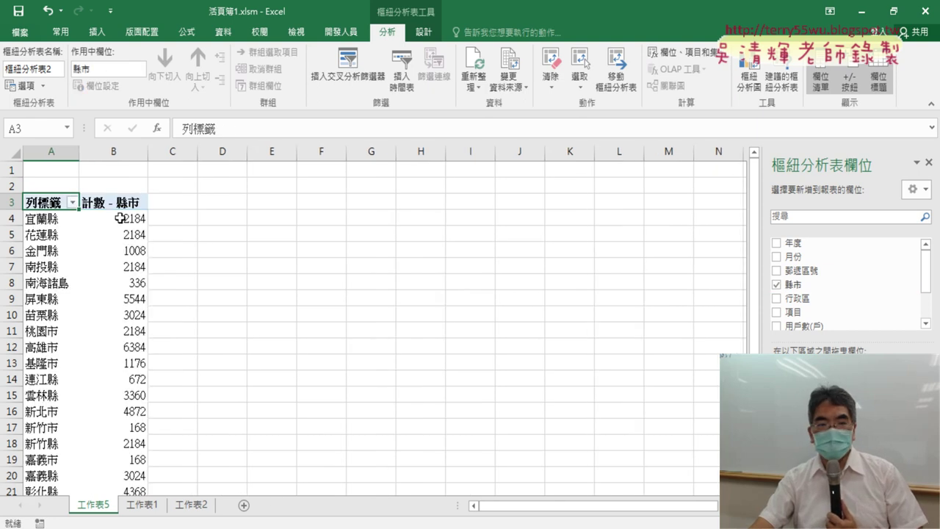
left_click(134, 218)
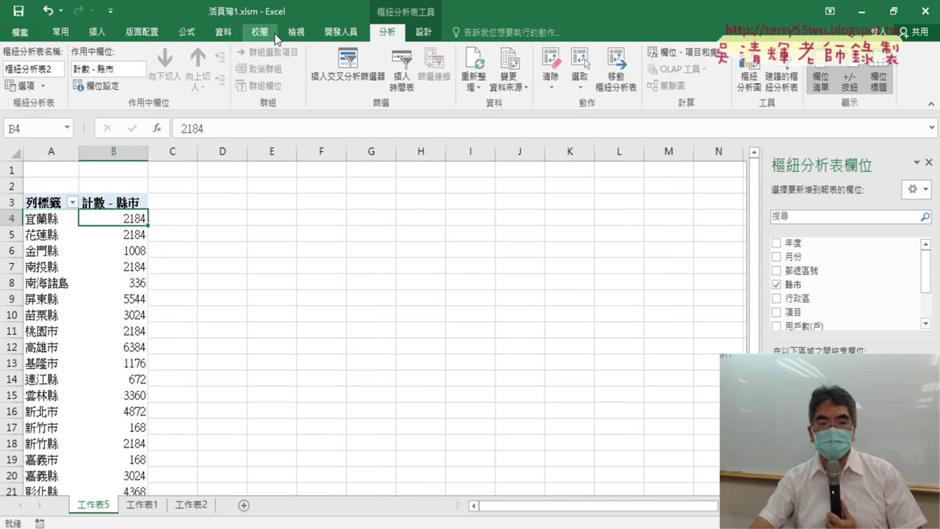
left_click(236, 31)
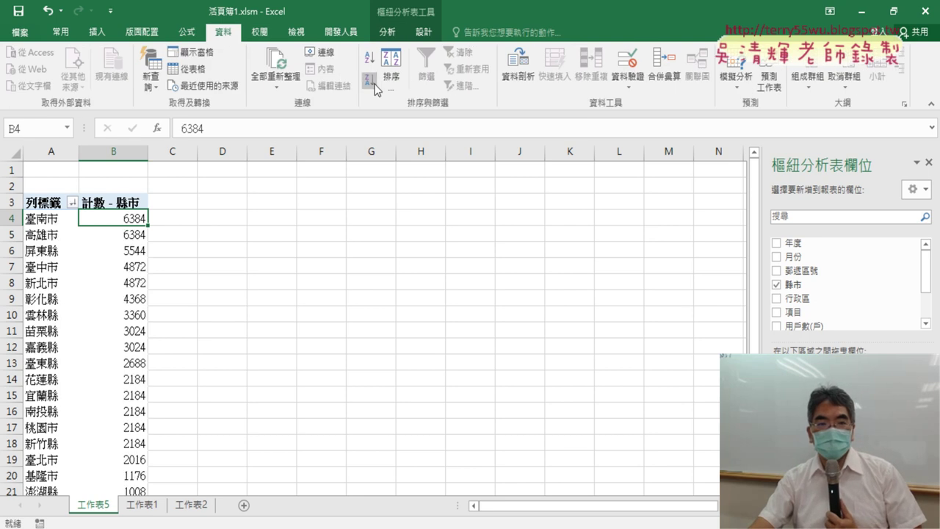
scroll(77, 305, "down", 4)
scroll(77, 305, "up", 4)
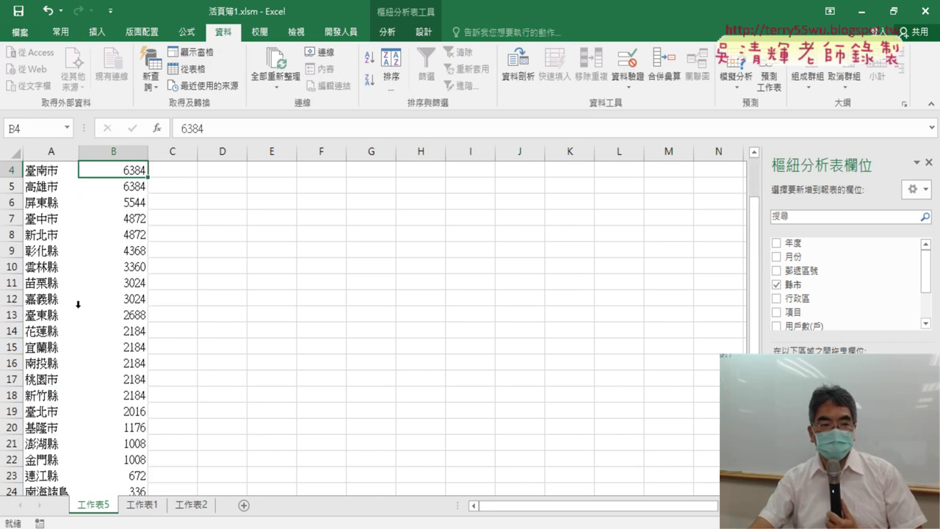
Step: Apply a Top 10 Items by count value filter to the county rows, giving a 44520 total
left_click(71, 203)
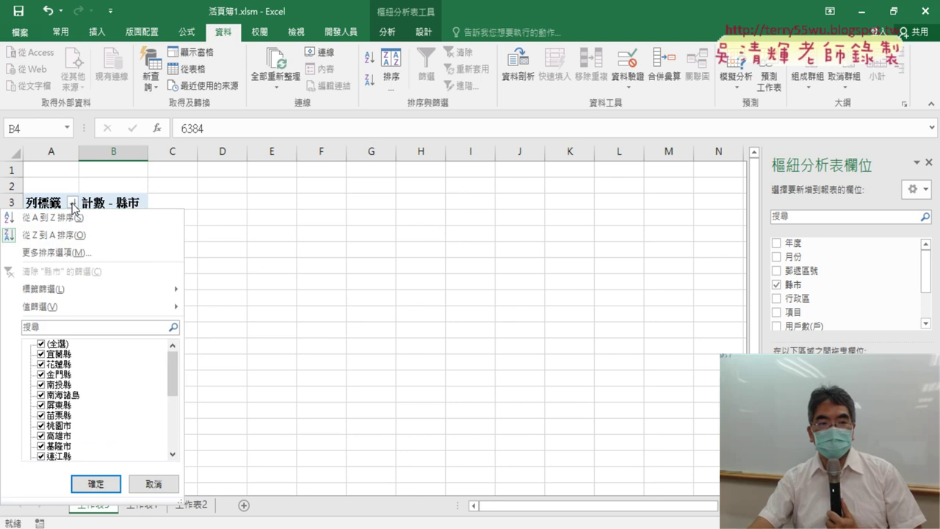
mouse_move(69, 307)
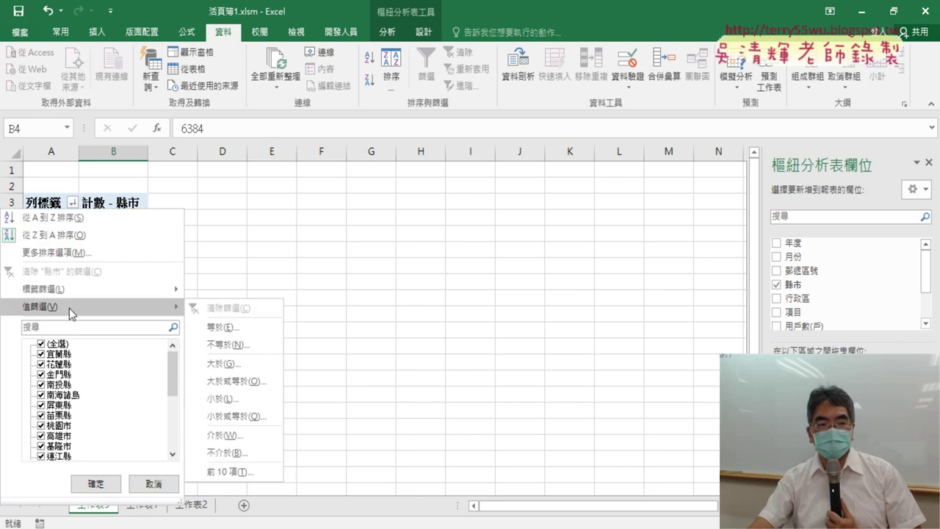
left_click(243, 475)
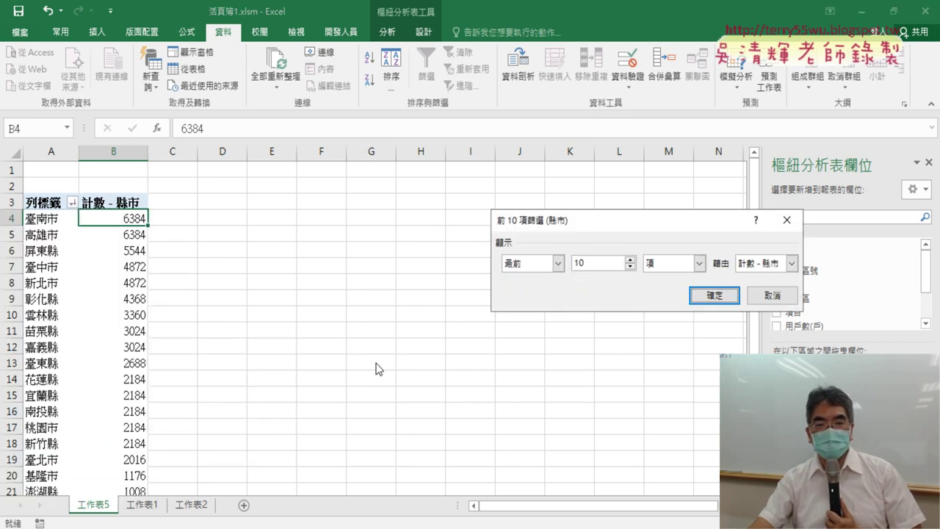
left_click(713, 296)
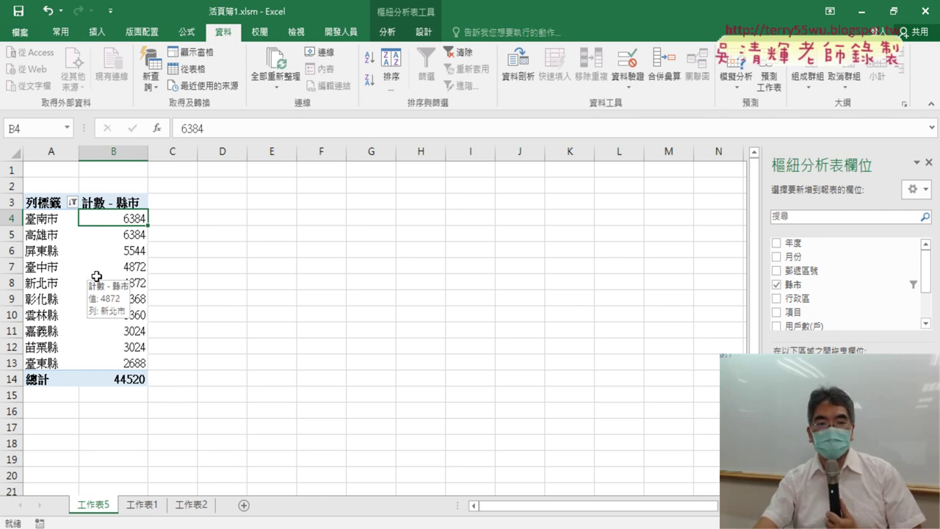
left_click(105, 276)
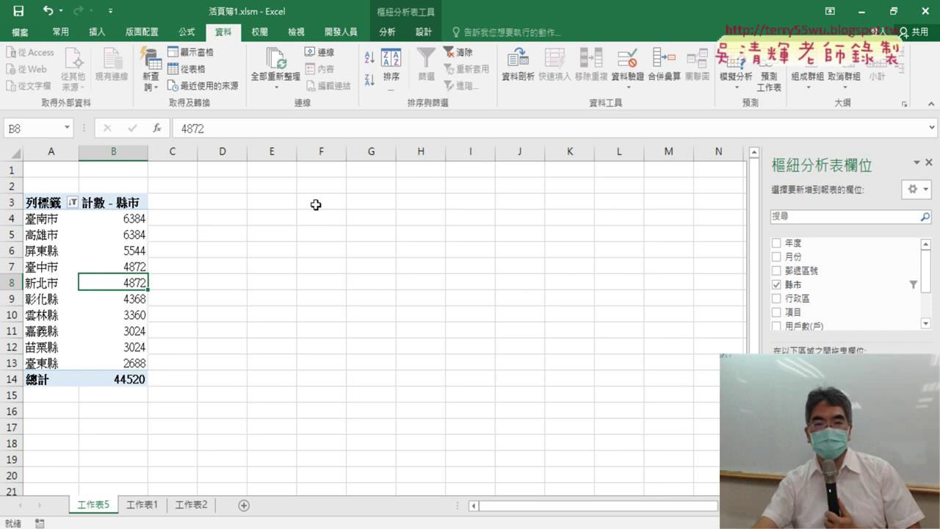
left_click(393, 31)
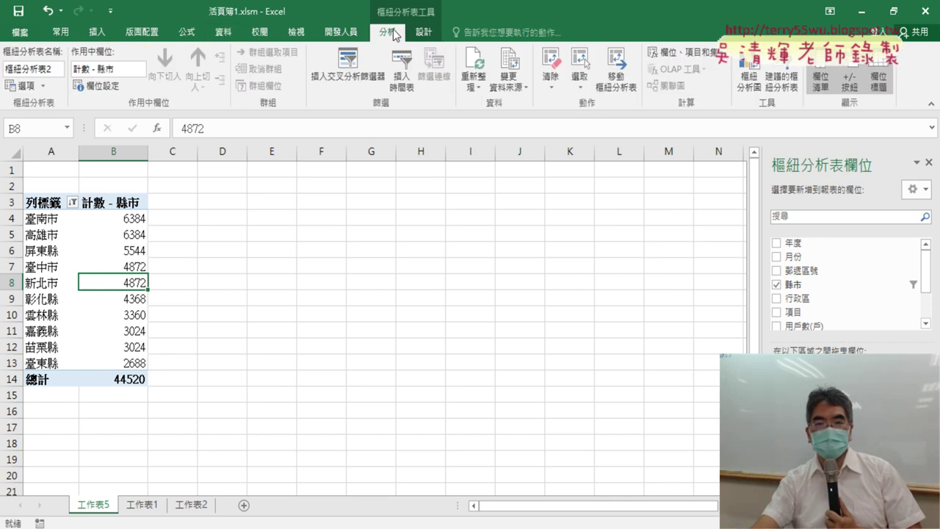
left_click(760, 87)
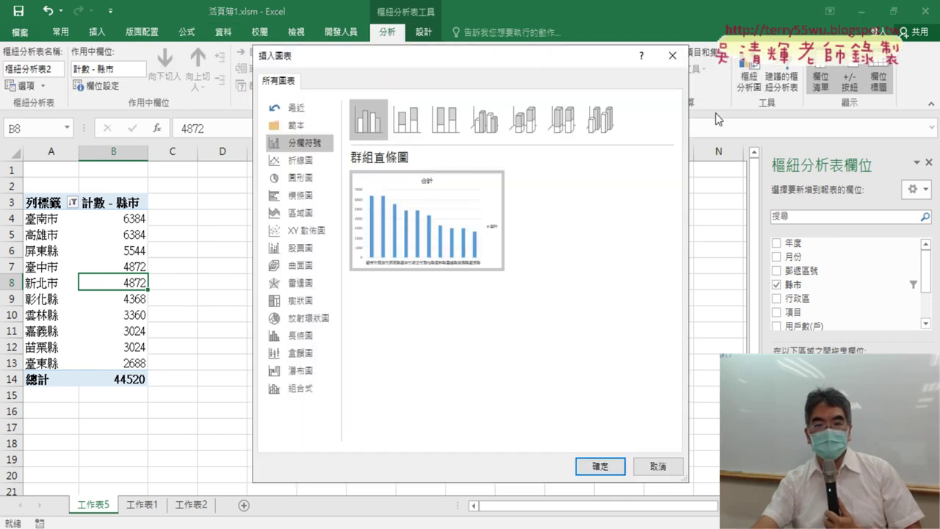
left_click(600, 467)
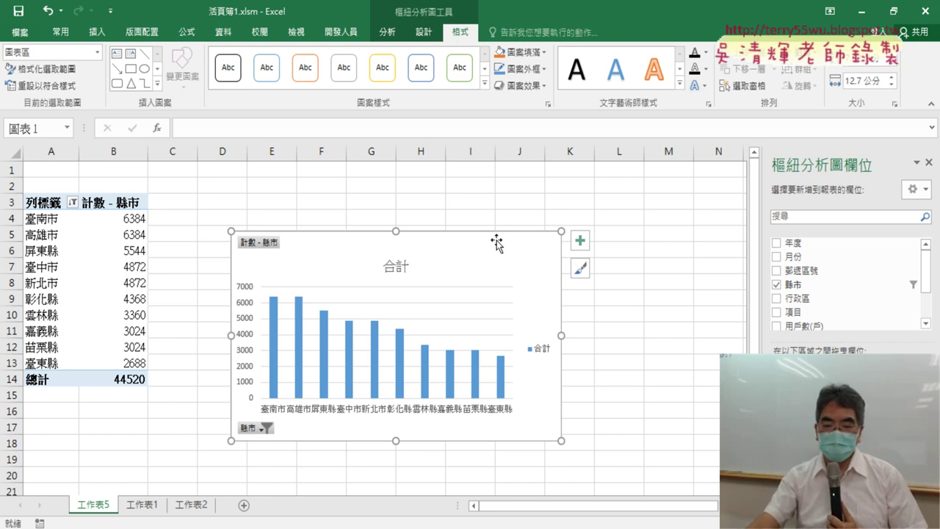
key("Delete")
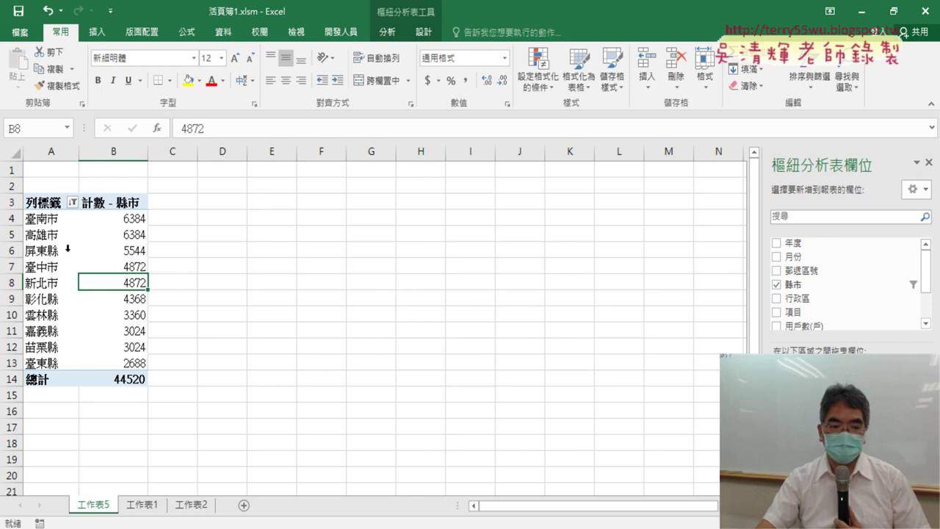
Step: Delete sheet 工作表5
right_click(104, 507)
left_click(194, 345)
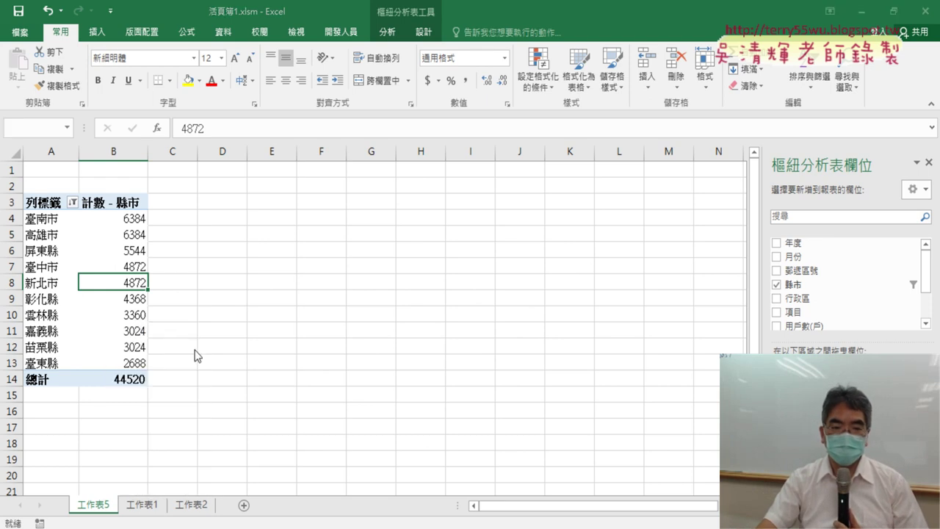
left_click(443, 312)
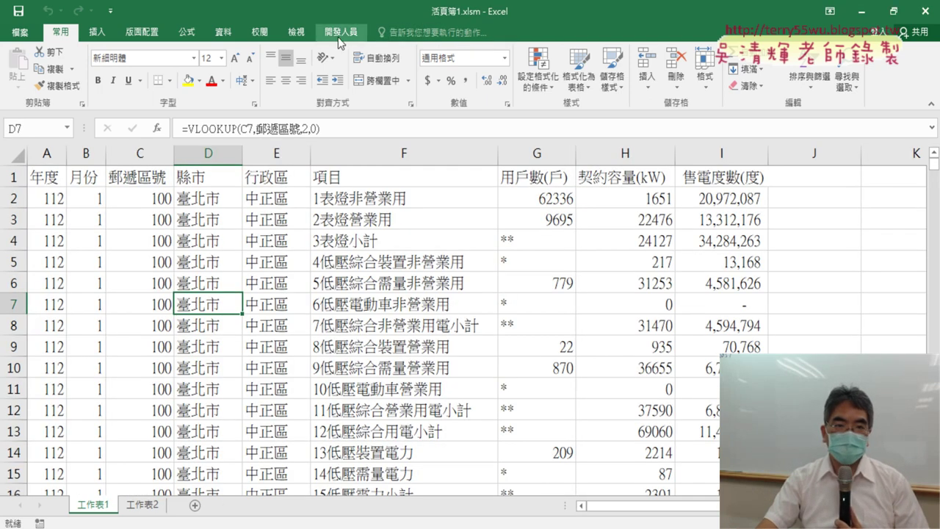
Step: Start recording a new macro named 樞紐表 in this workbook
left_click(340, 32)
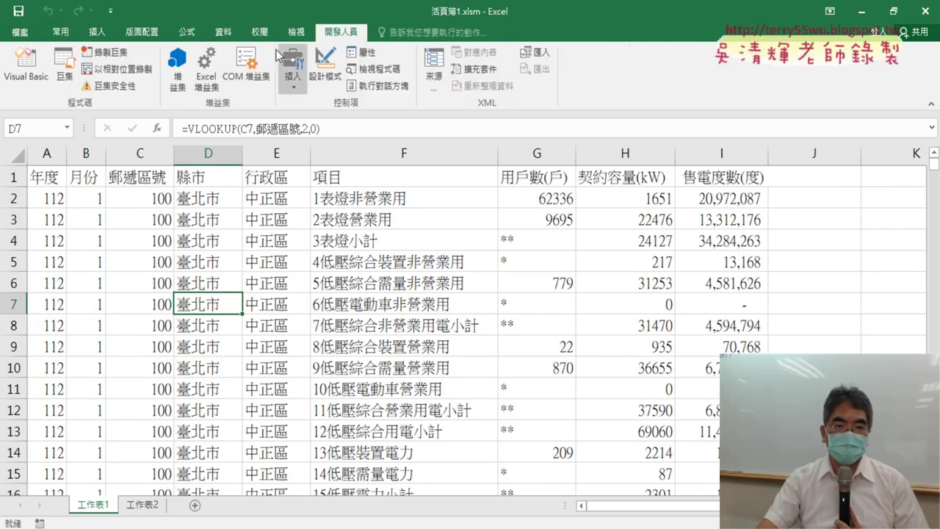
left_click(101, 53)
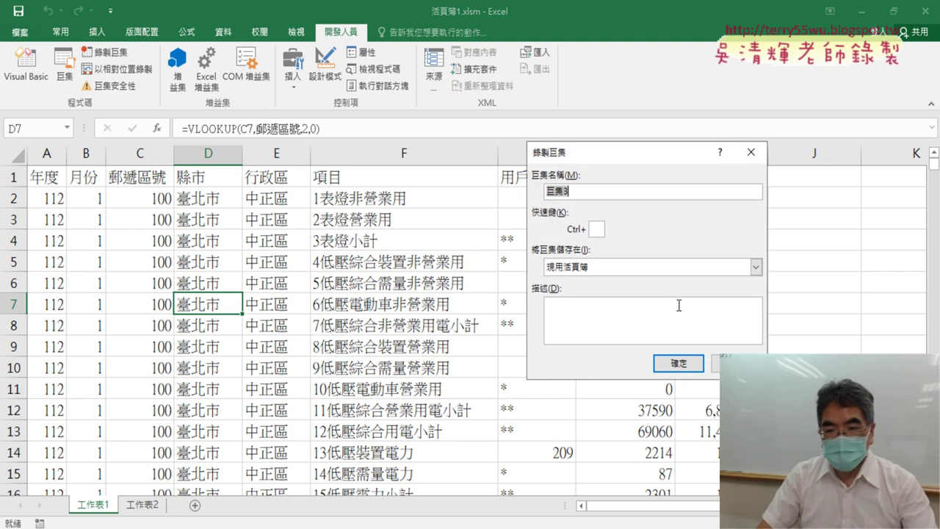
type("ㄕ")
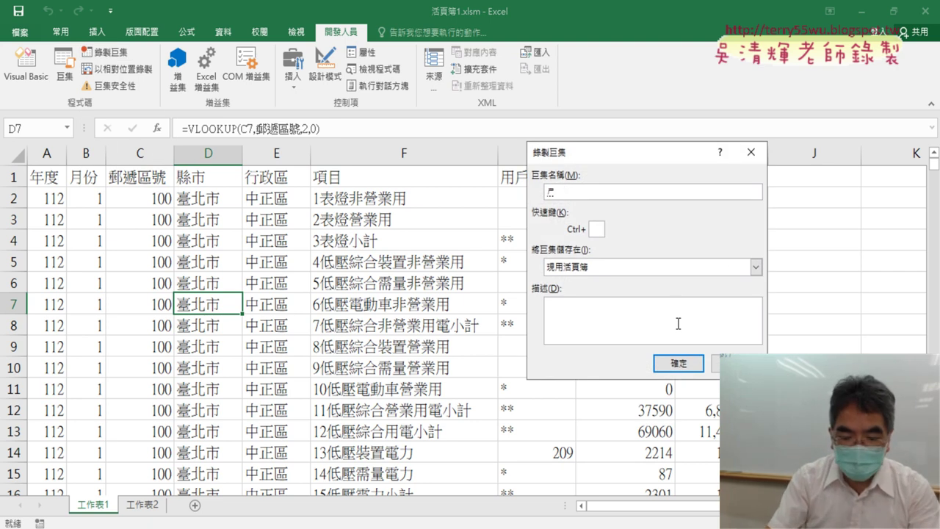
type("標題ㄈㄧㄠ")
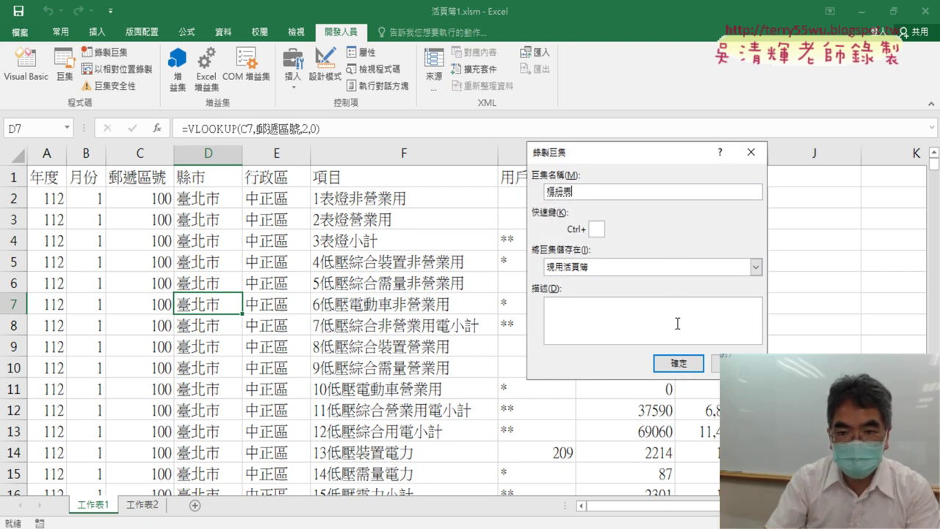
key("Return")
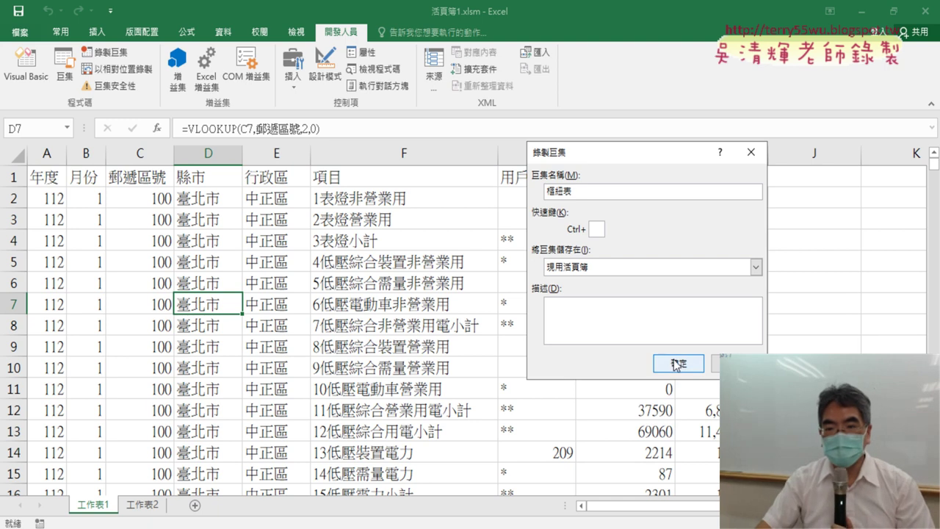
left_click(679, 365)
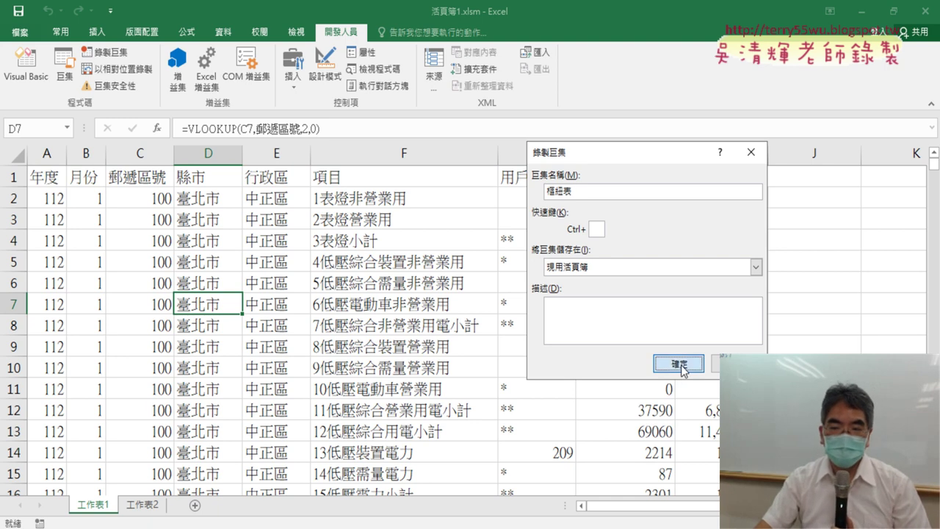
Step: Insert a pivot table on a new sheet with 縣市 as the row labels
left_click(98, 33)
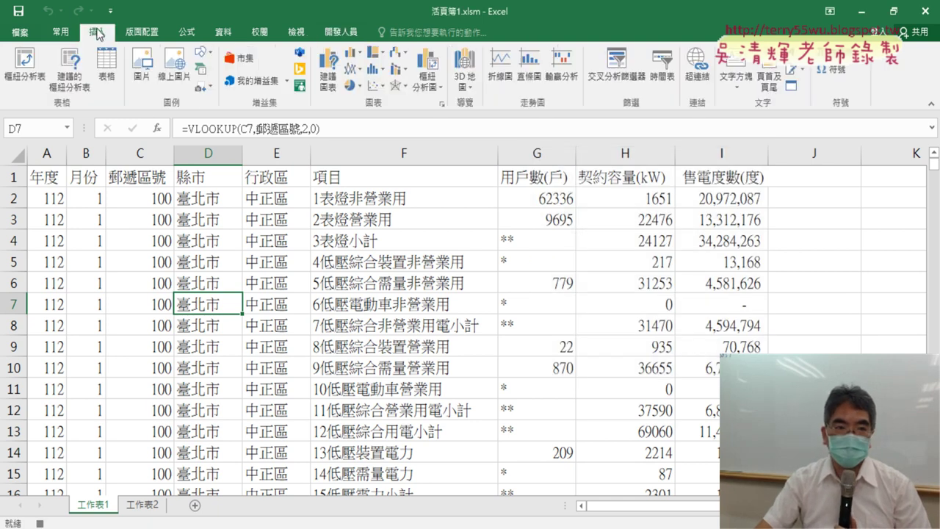
left_click(29, 70)
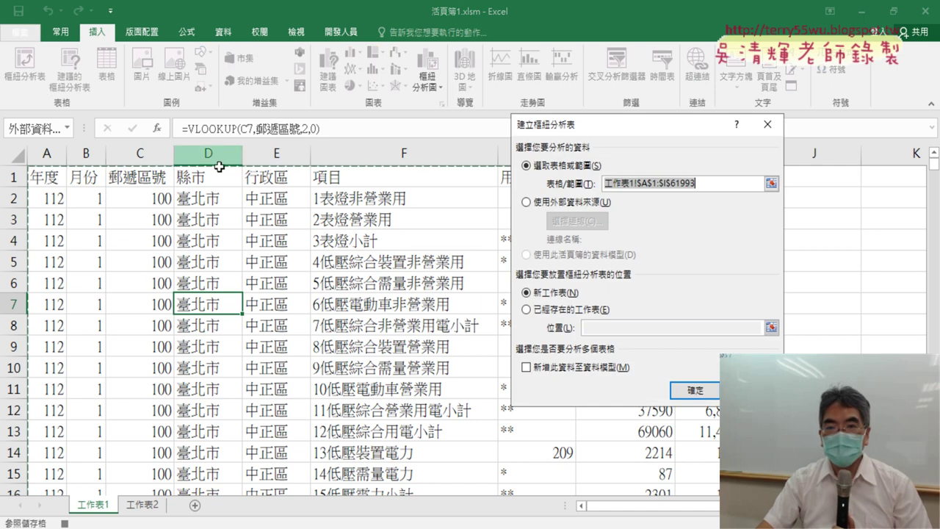
left_click(696, 387)
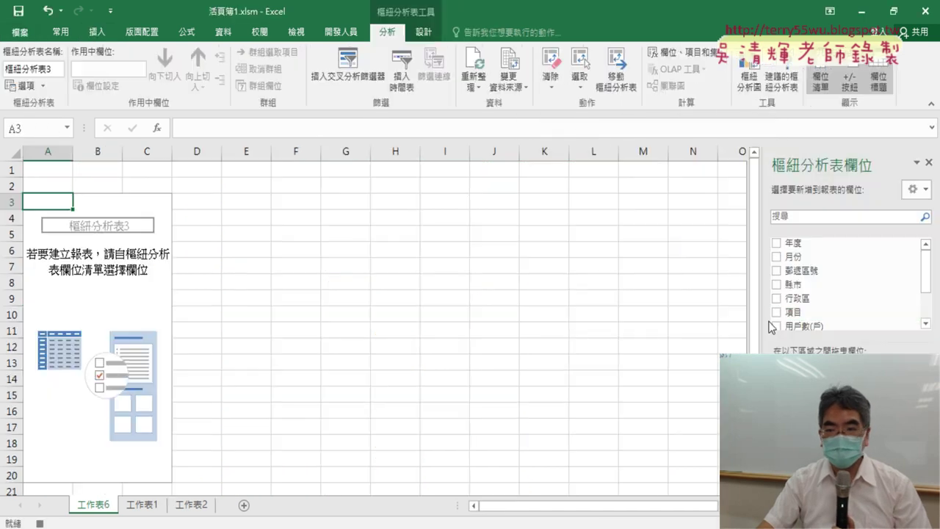
left_click(793, 284)
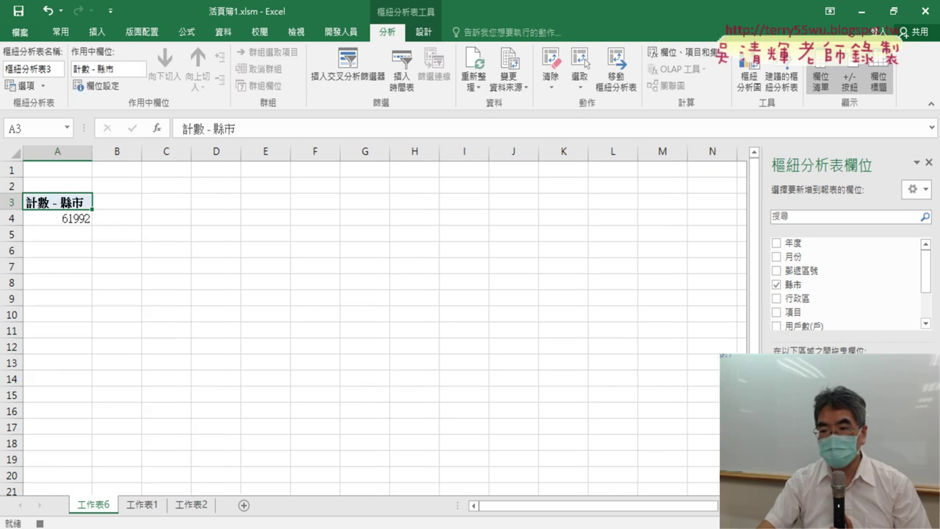
left_click_drag(793, 284, 808, 470)
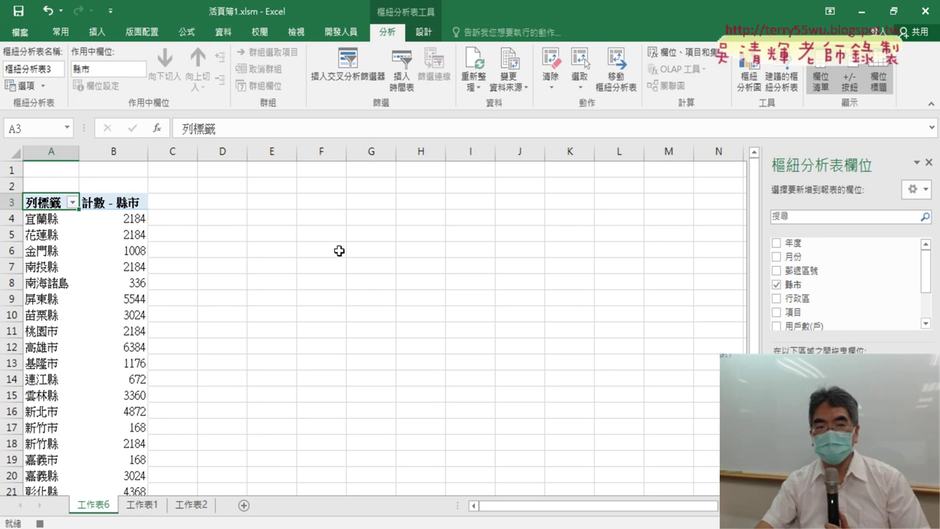
Step: Sort counties by count descending and keep only the top 10, totaling 44520
left_click(138, 218)
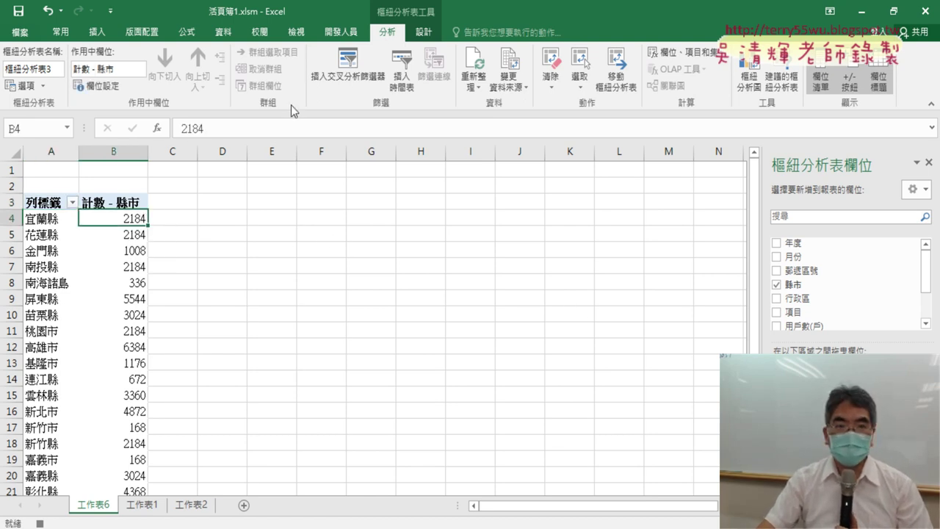
left_click(223, 33)
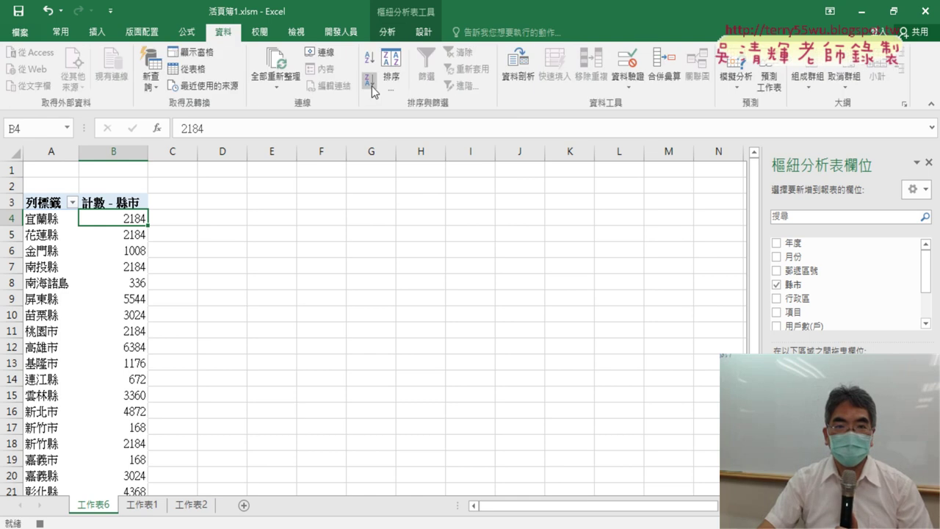
left_click(370, 84)
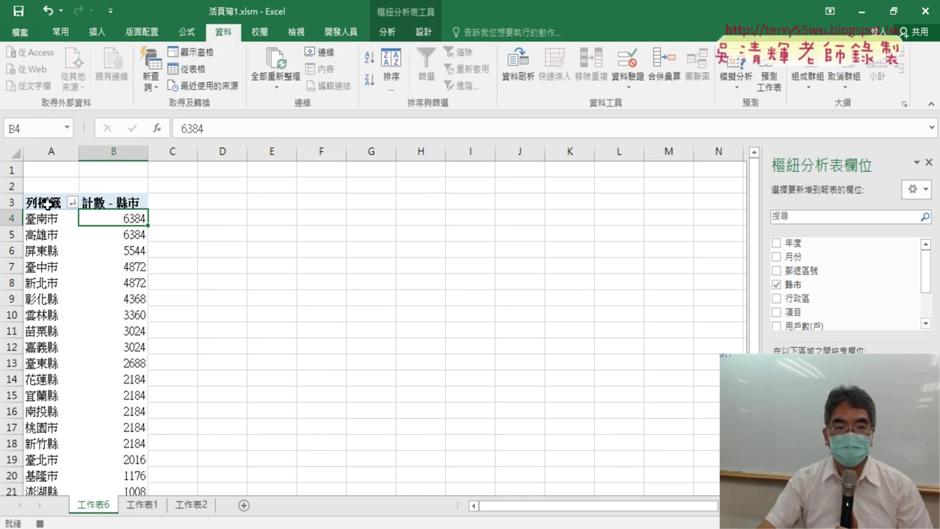
left_click(72, 203)
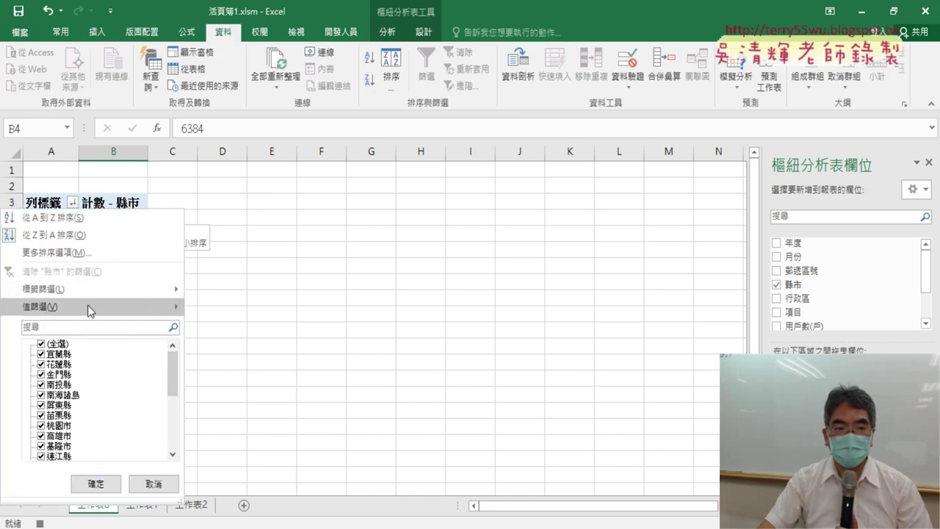
mouse_move(87, 306)
left_click(263, 470)
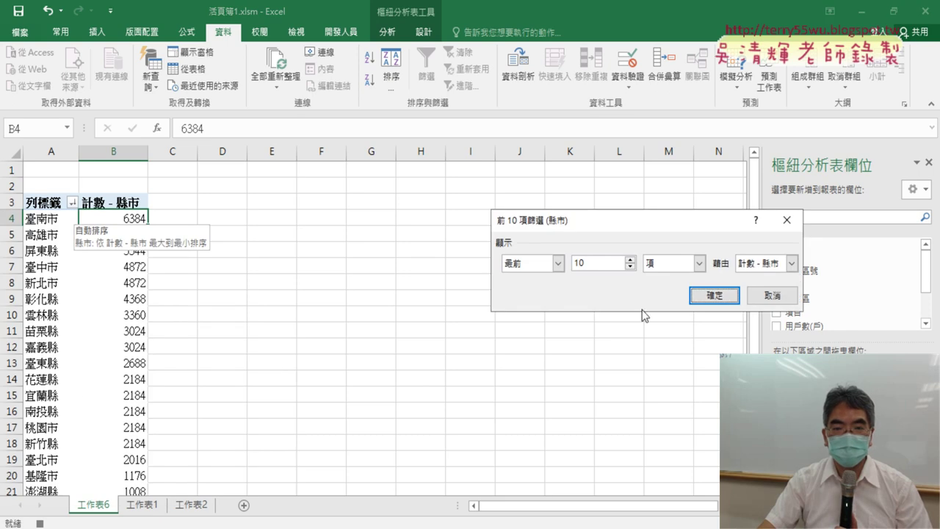
left_click(701, 293)
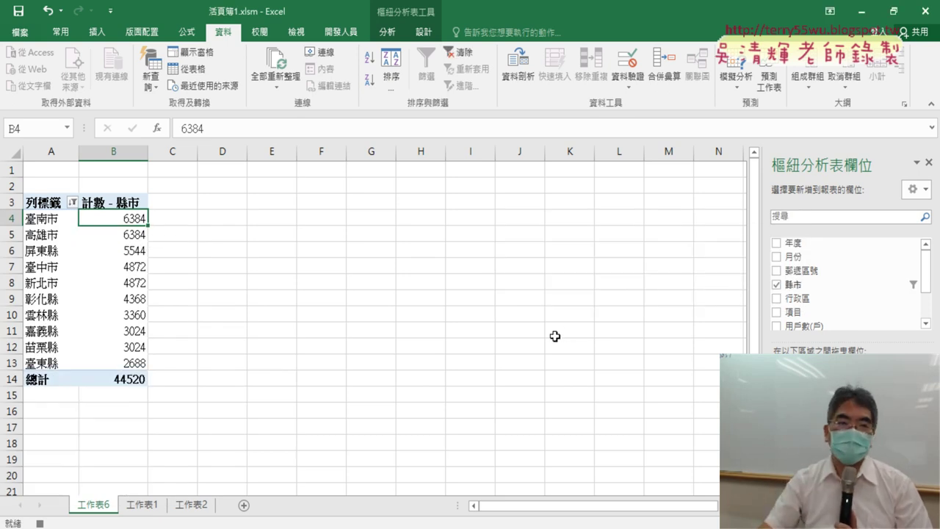
left_click(349, 37)
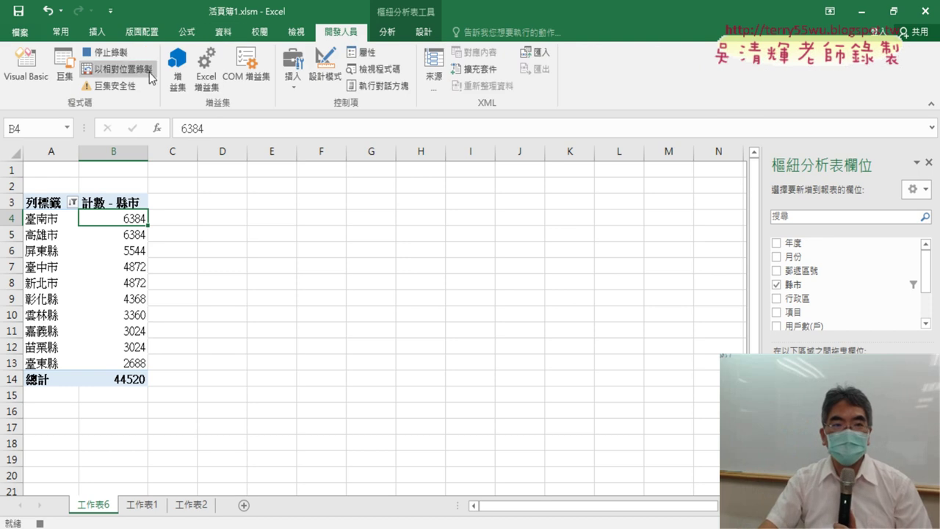
Step: Stop the macro recording and delete sheet 工作表6
left_click(121, 55)
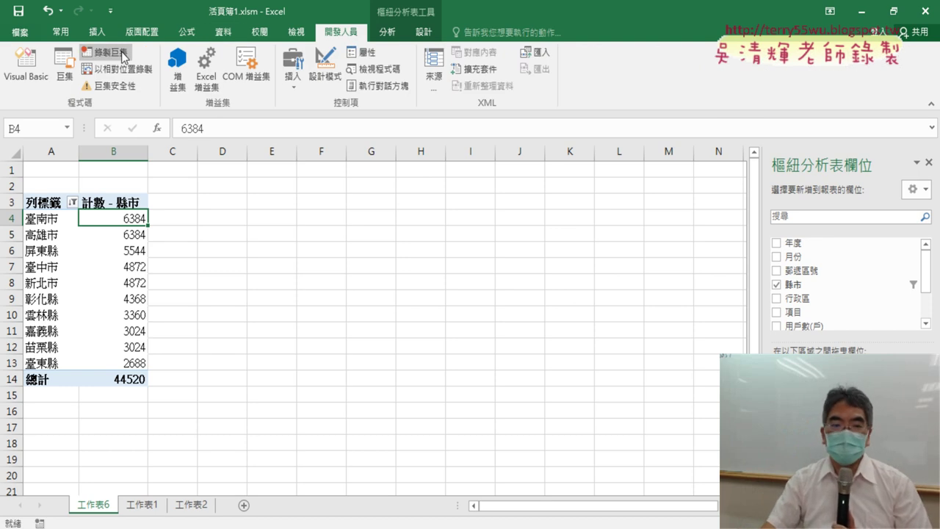
right_click(103, 507)
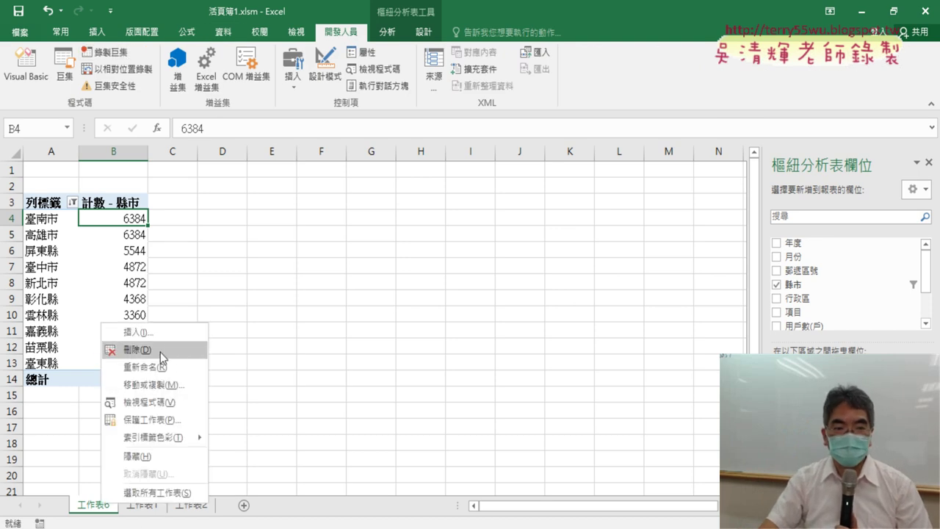
left_click(166, 350)
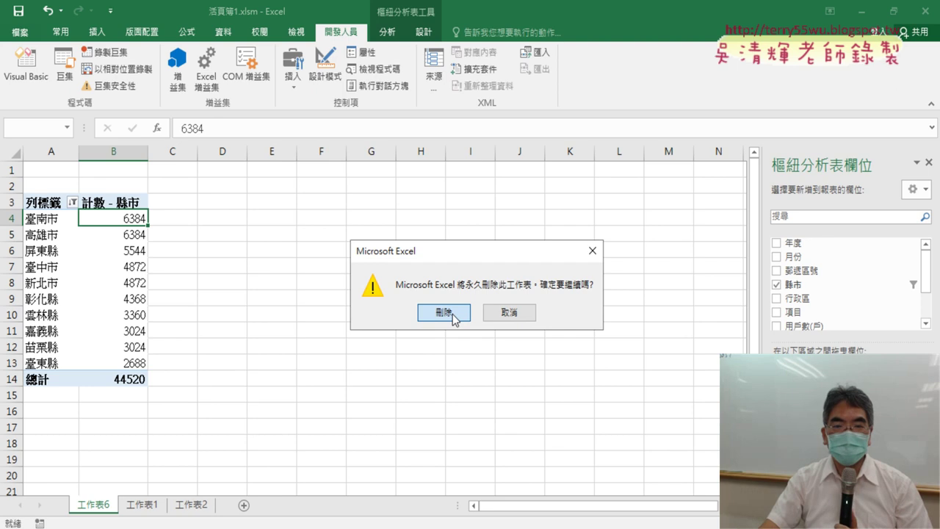
left_click(444, 312)
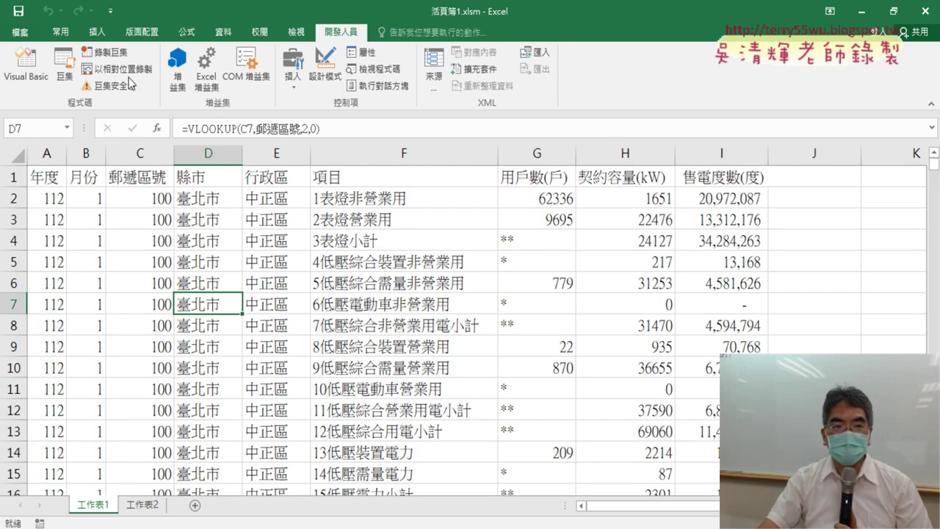
Step: Run the 樞紐表 macro, which adds blank 工作表7 and fails with run-time error 5
left_click(65, 68)
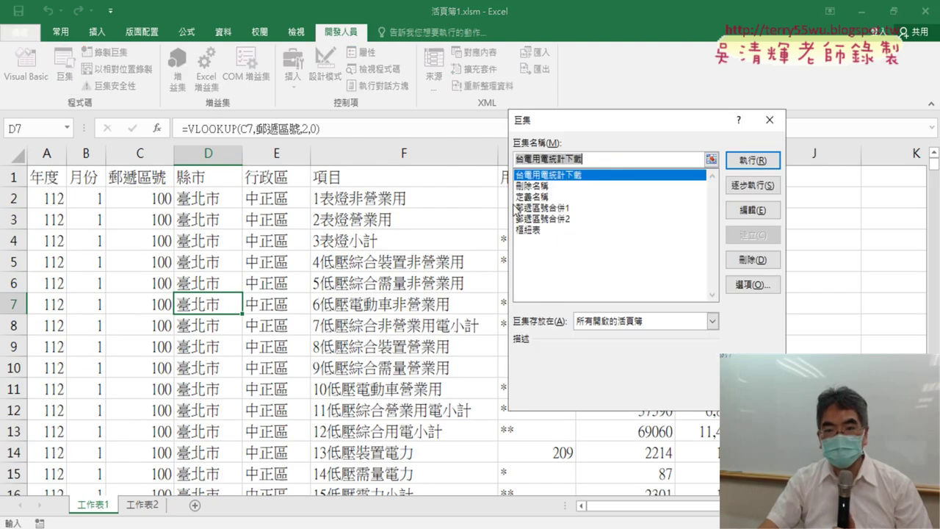
left_click(545, 231)
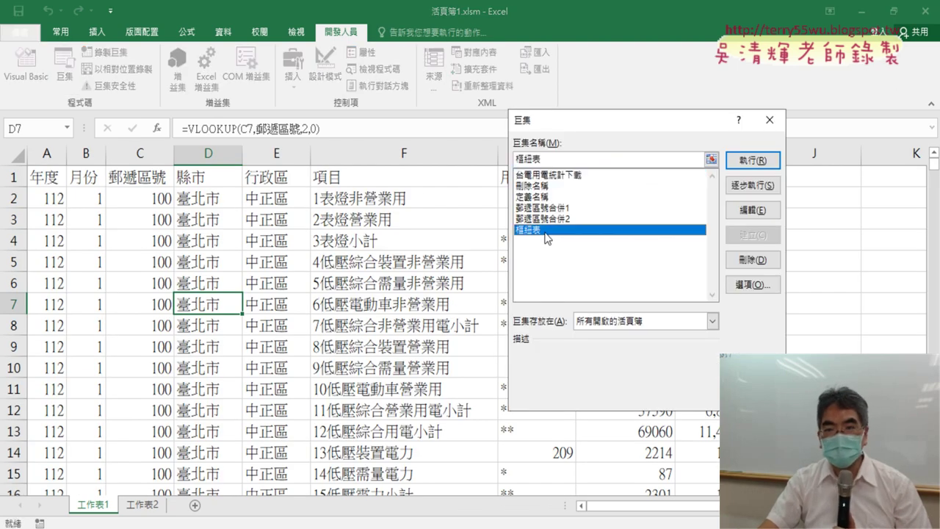
left_click(752, 160)
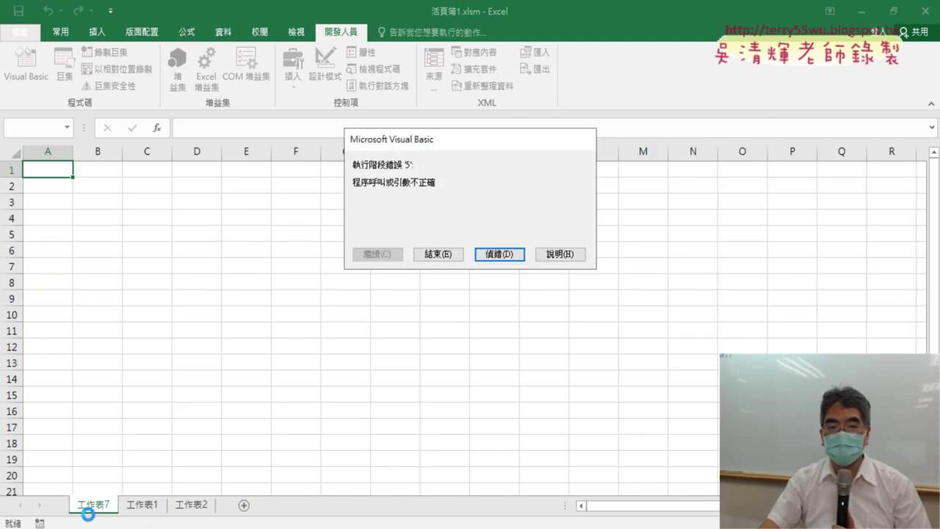
Step: Debug into the macro code and delete the comment lines under Sub 樞紐表()
left_click(505, 255)
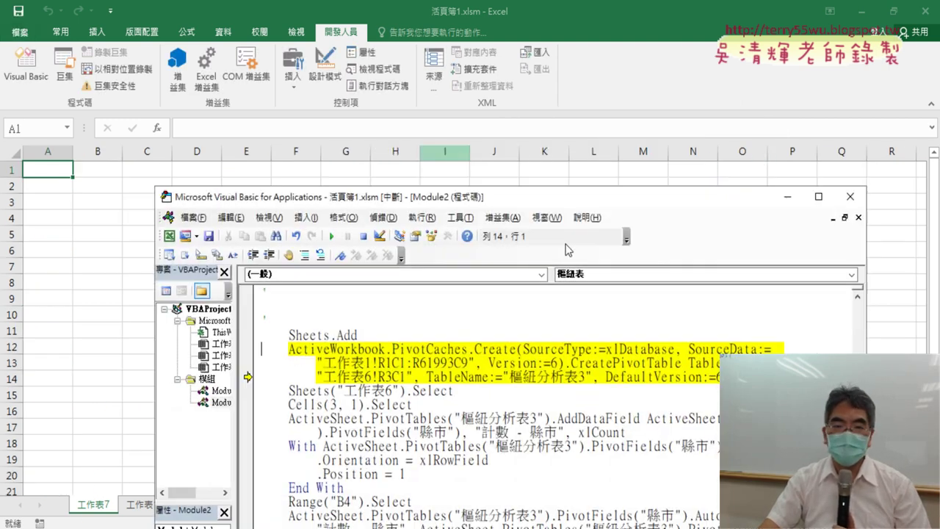
left_click_drag(562, 199, 600, 28)
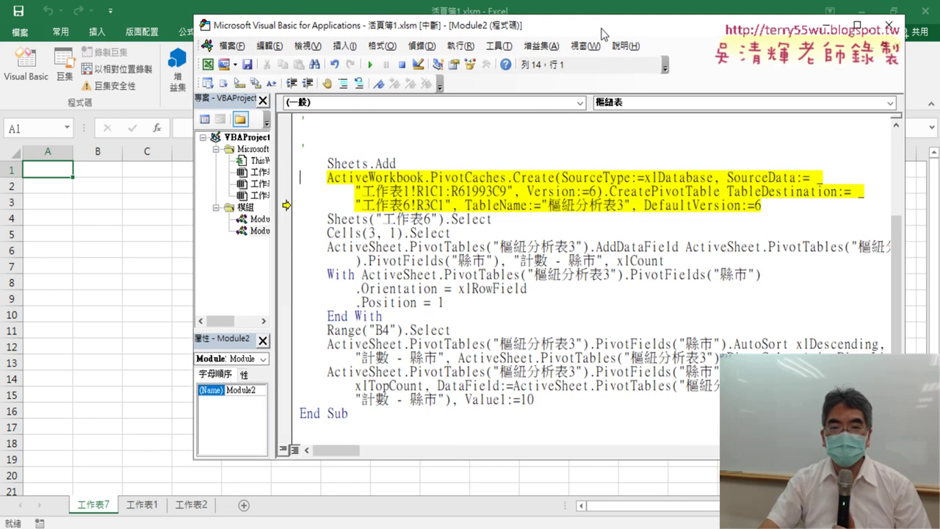
scroll(342, 179, "up", 3)
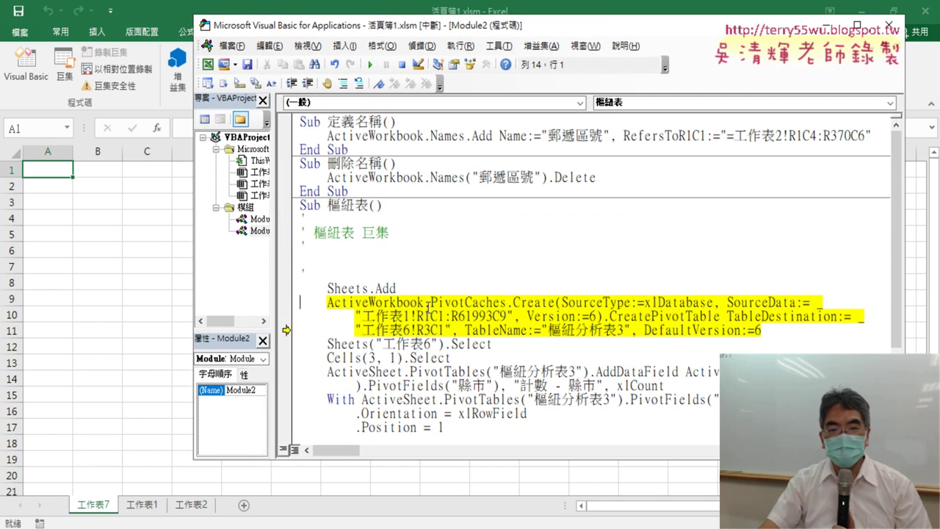
left_click_drag(329, 268, 299, 219)
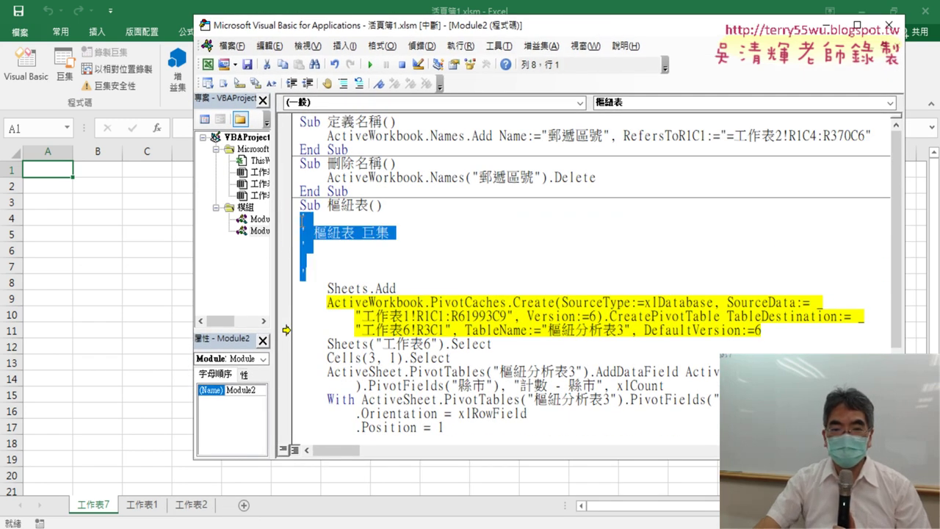
key("Delete")
key("Delete")
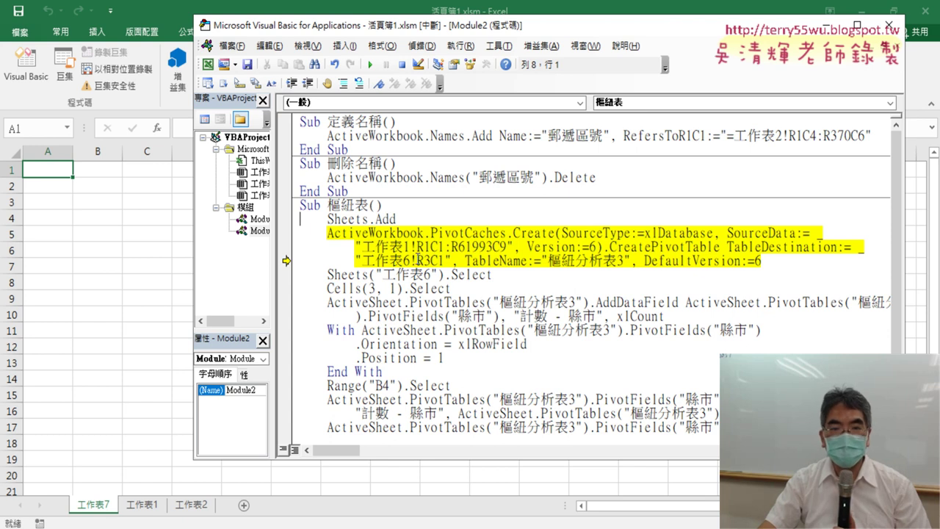
Step: Strip 工作表6! from the R3C1 destination and delete the Version:=6 and DefaultVersion:=6 arguments
left_click_drag(417, 258, 388, 260)
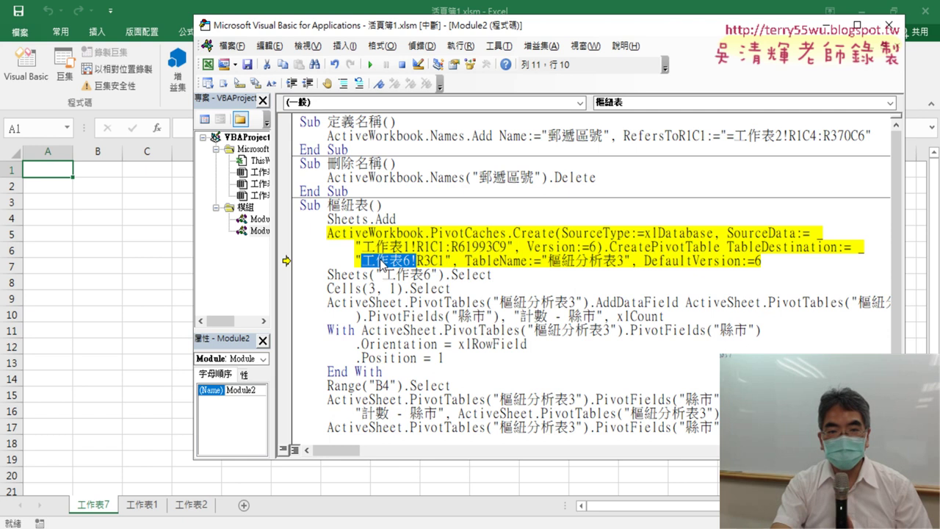
key("Delete")
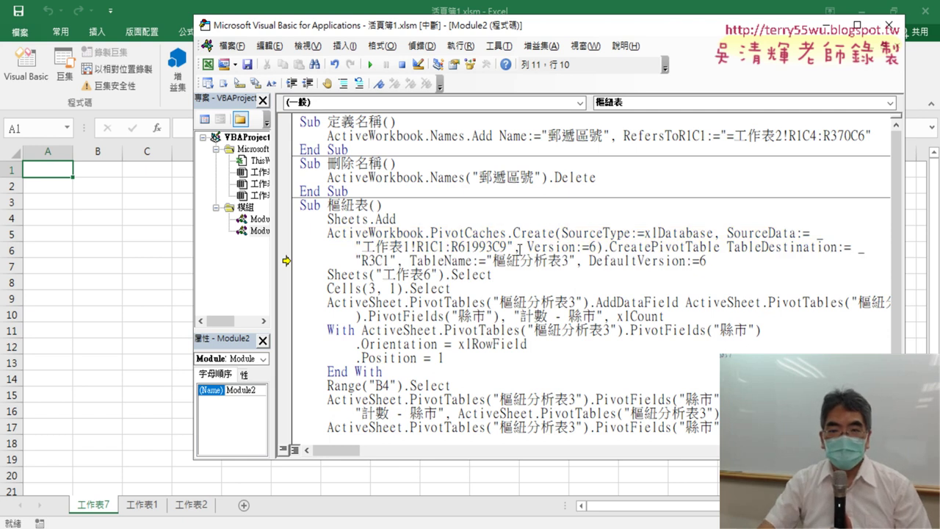
left_click_drag(513, 248, 592, 249)
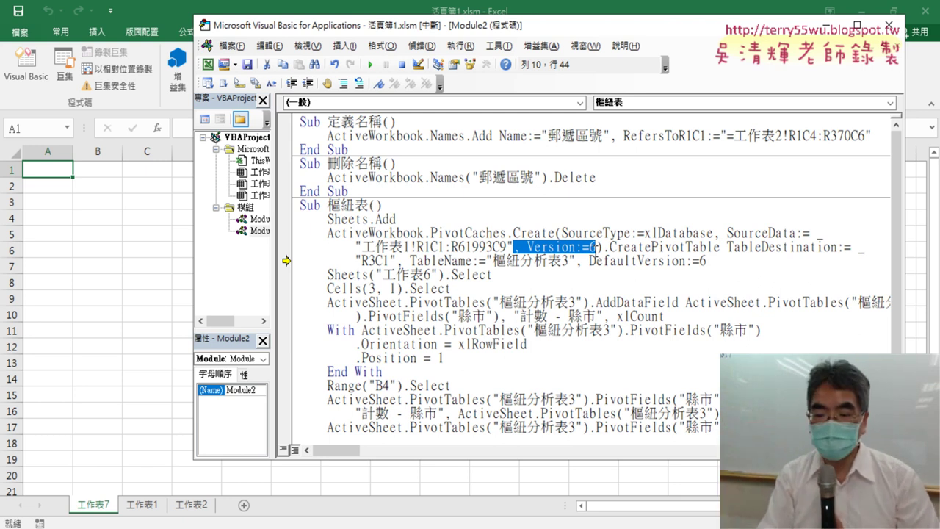
key("Delete")
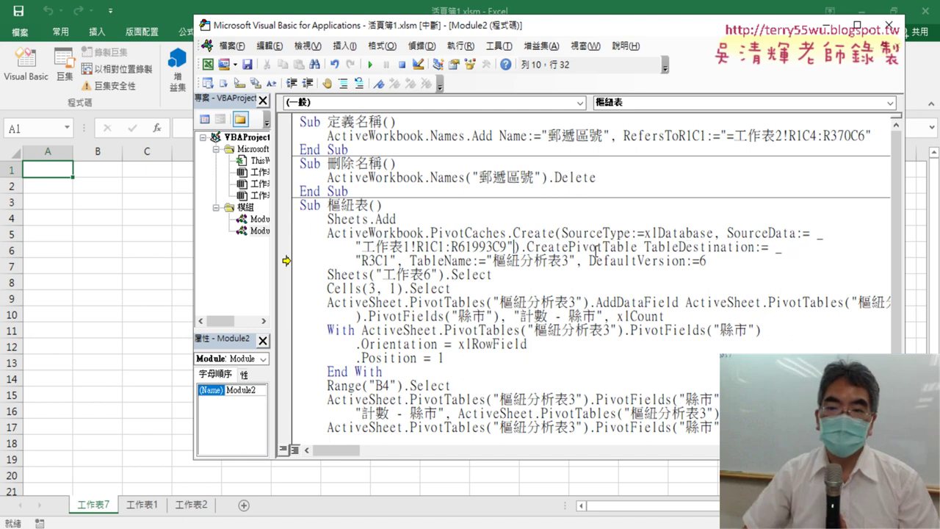
double_click(702, 261)
left_click_drag(703, 260, 578, 263)
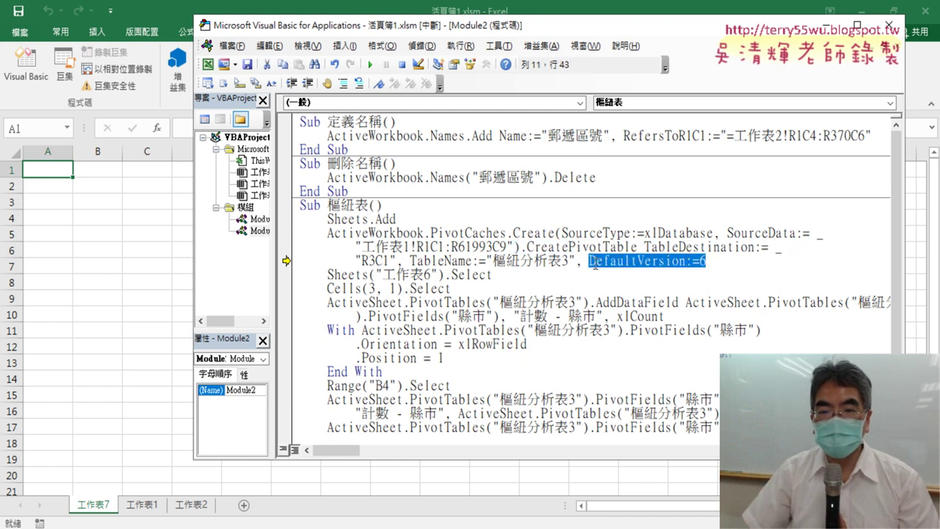
key("Delete")
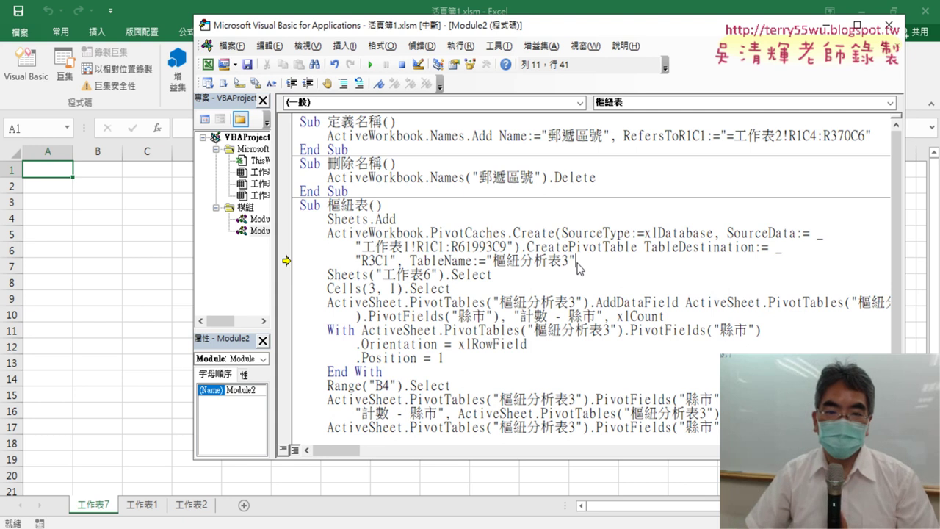
left_click(461, 288)
mouse_move(461, 289)
left_mouse_down()
mouse_move(292, 264)
mouse_move(286, 283)
left_mouse_up()
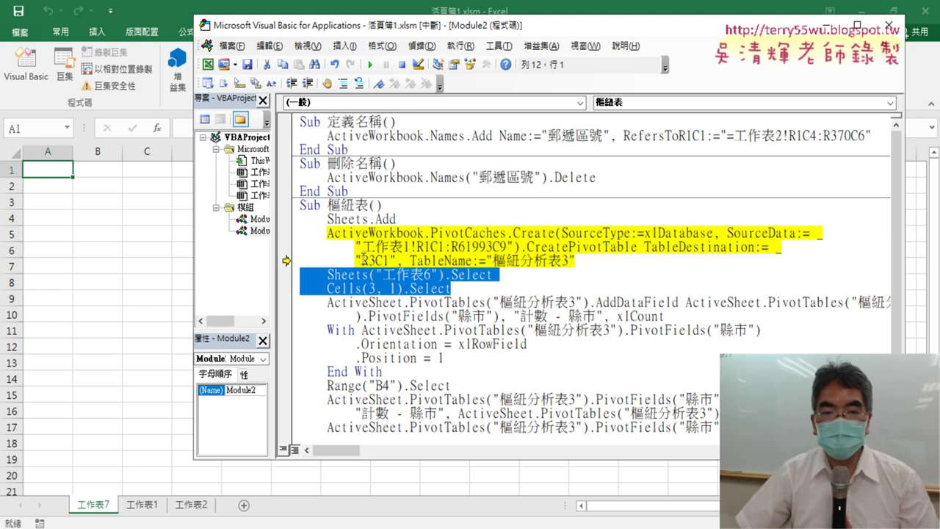
Step: Step over the PivotCaches line, then delete the Sheets("工作表6").Select and Cells(3, 1).Select lines
key("F8")
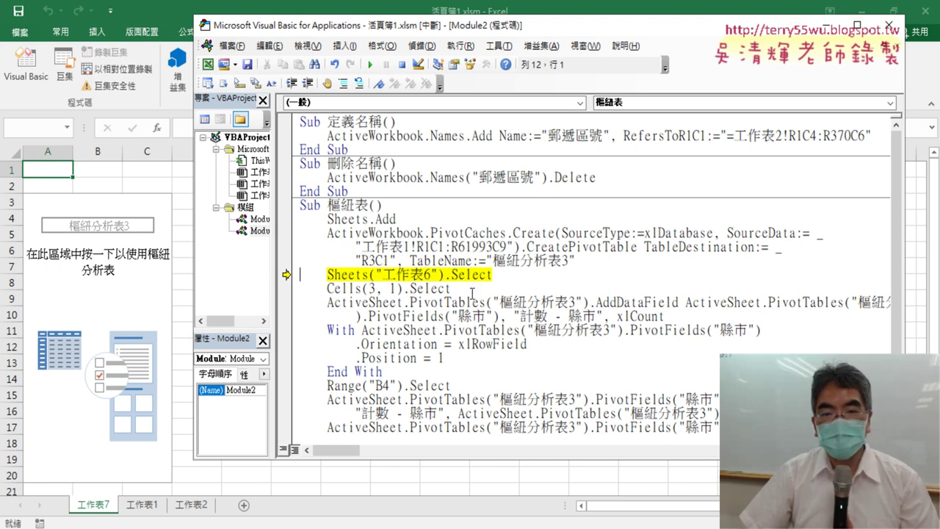
left_click_drag(472, 292, 298, 277)
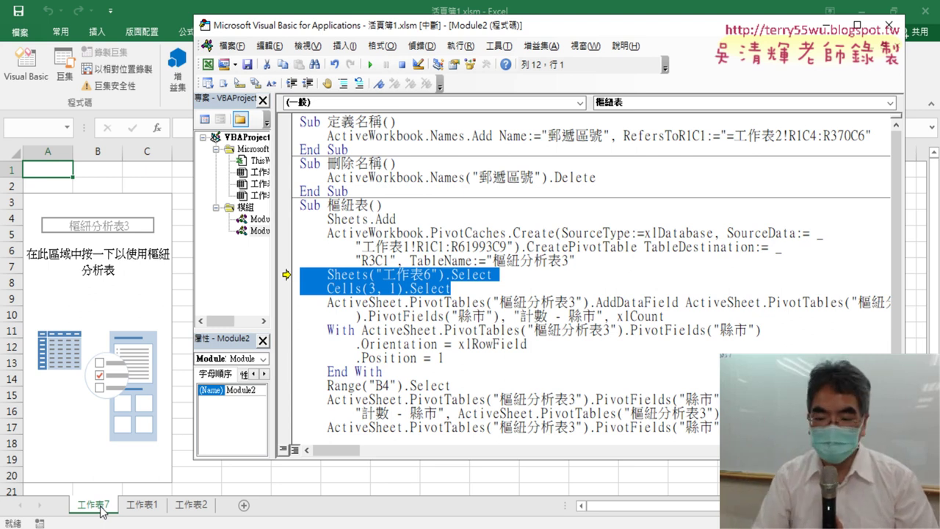
key("Delete")
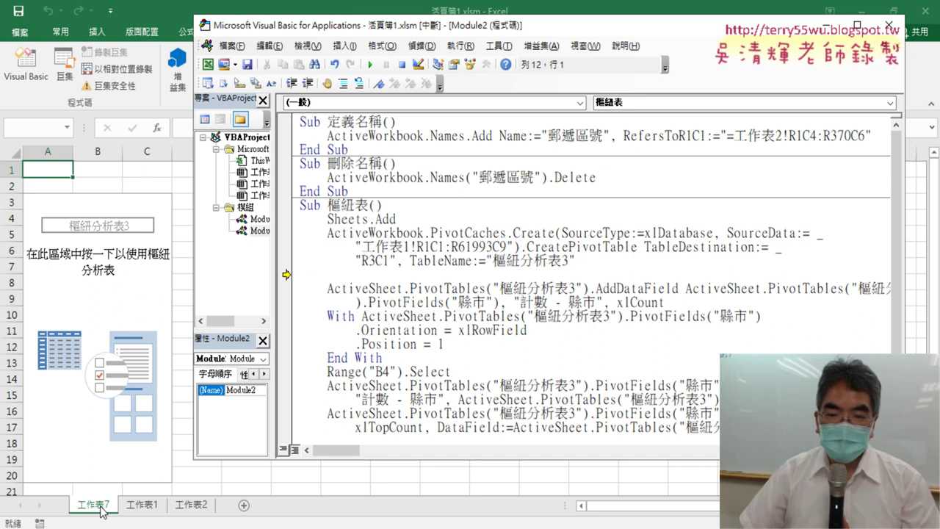
Step: Step through the rest of 樞紐表 with F8, building the sorted top-10 county pivot totaling 44520
key("F8")
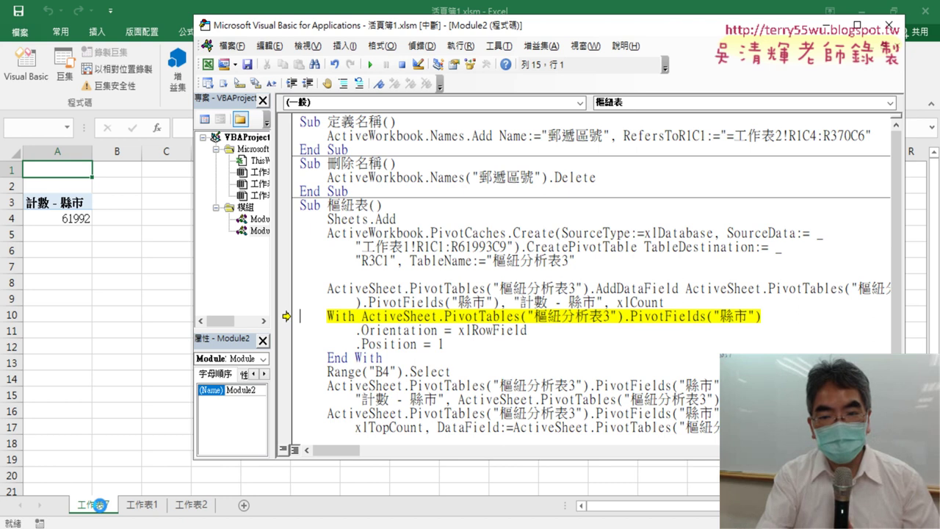
key("F8")
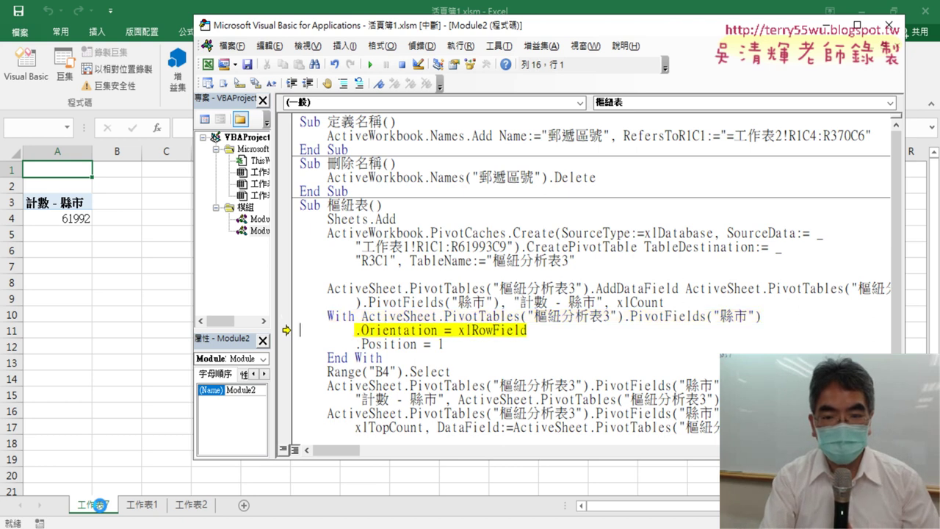
key("F8")
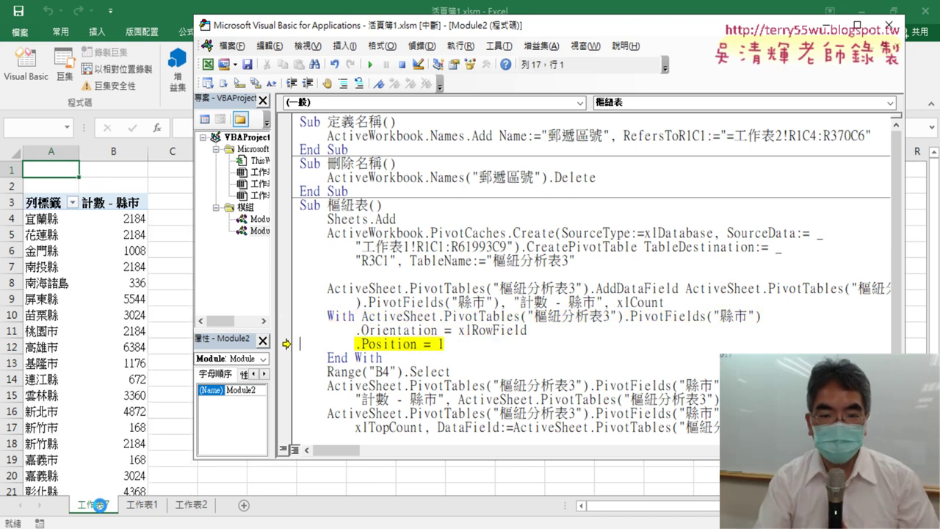
key("F8")
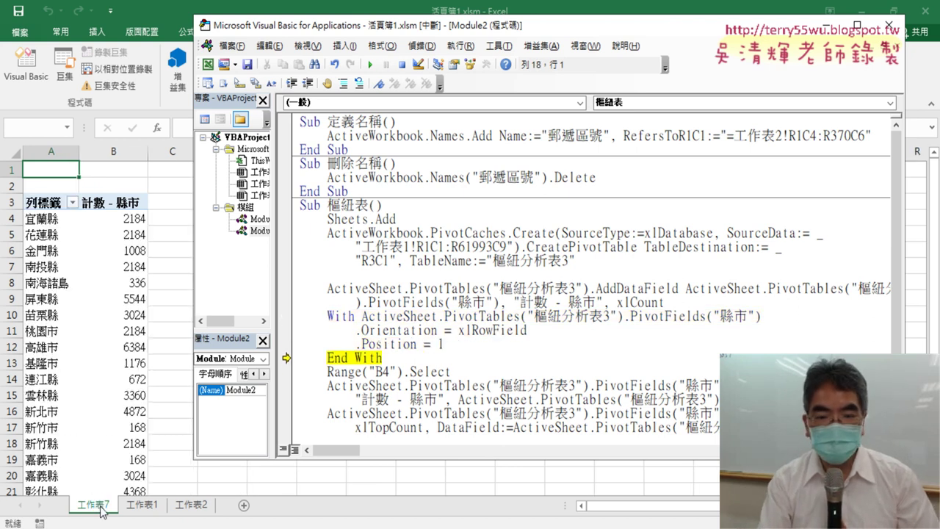
key("F8")
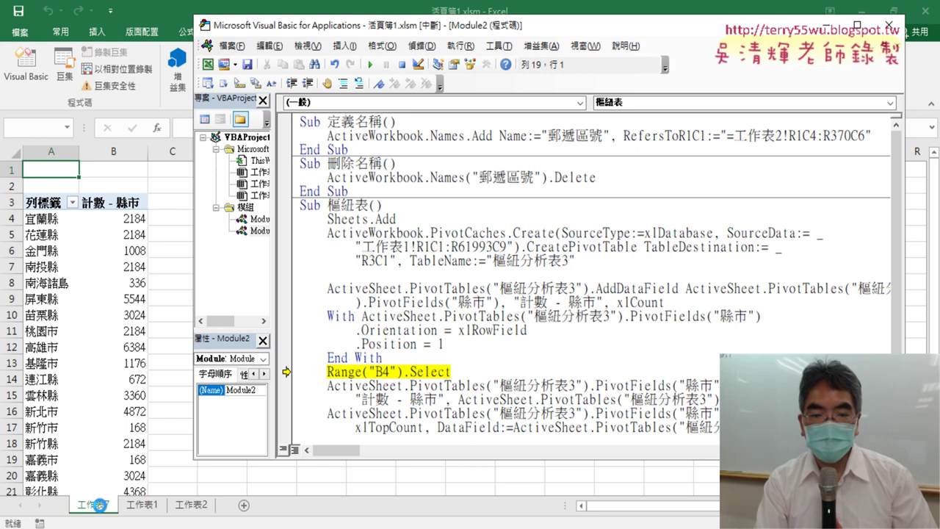
key("F8")
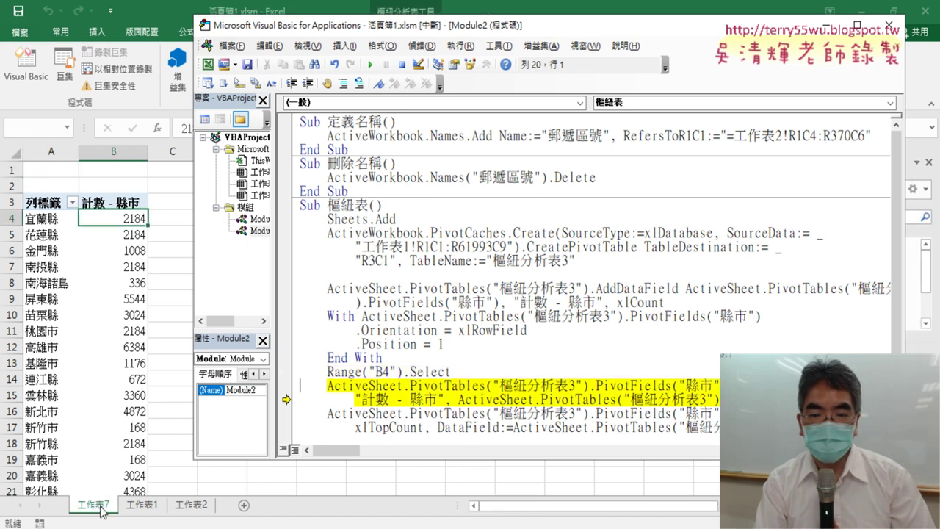
key("F8")
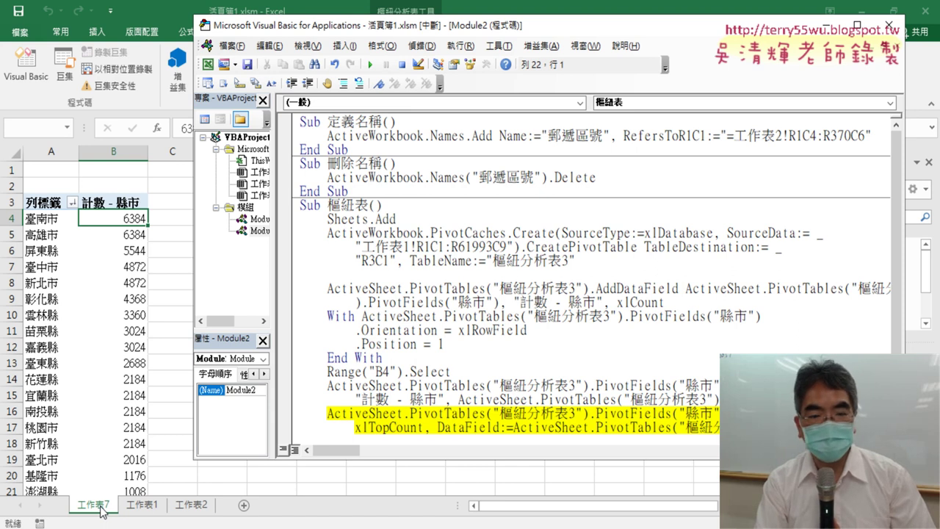
key("F8")
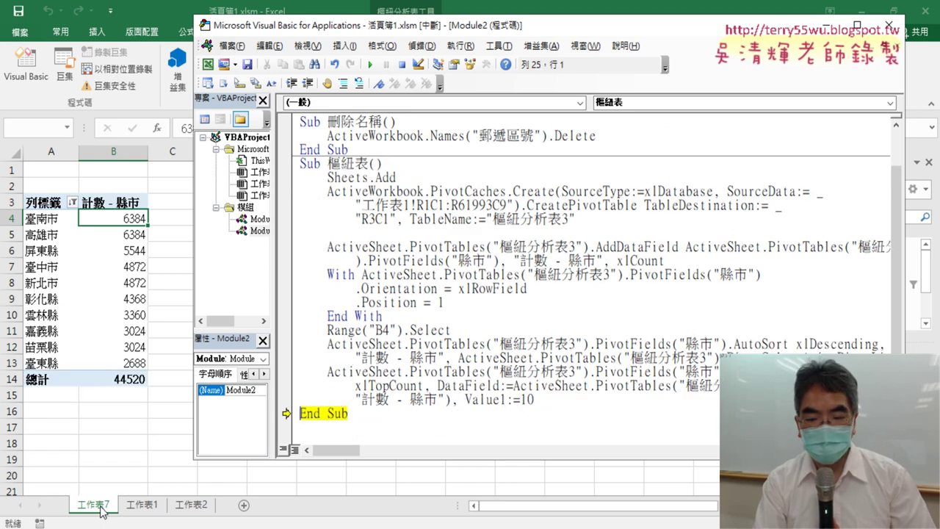
key("F8")
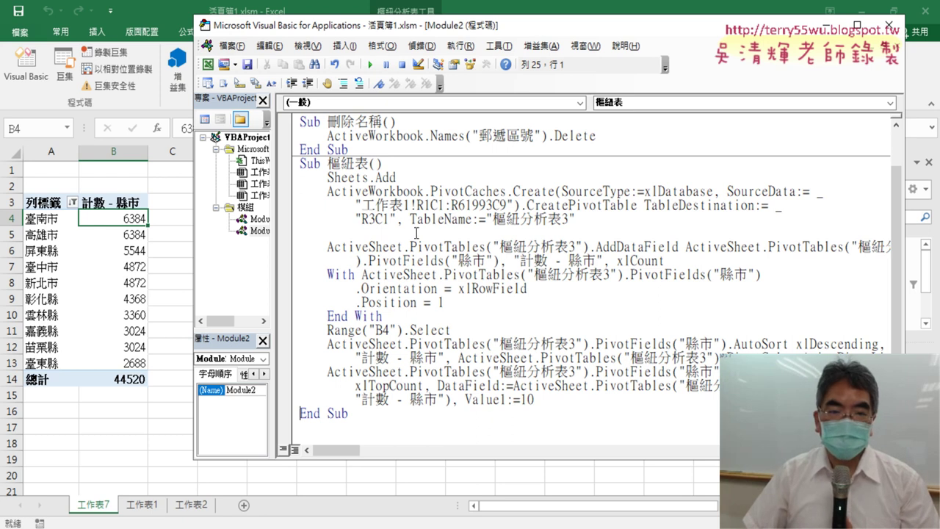
Step: Replace the "R3C1" pivot destination with Range("A3"), then rewrite it as [A3]
left_click_drag(397, 219, 355, 219)
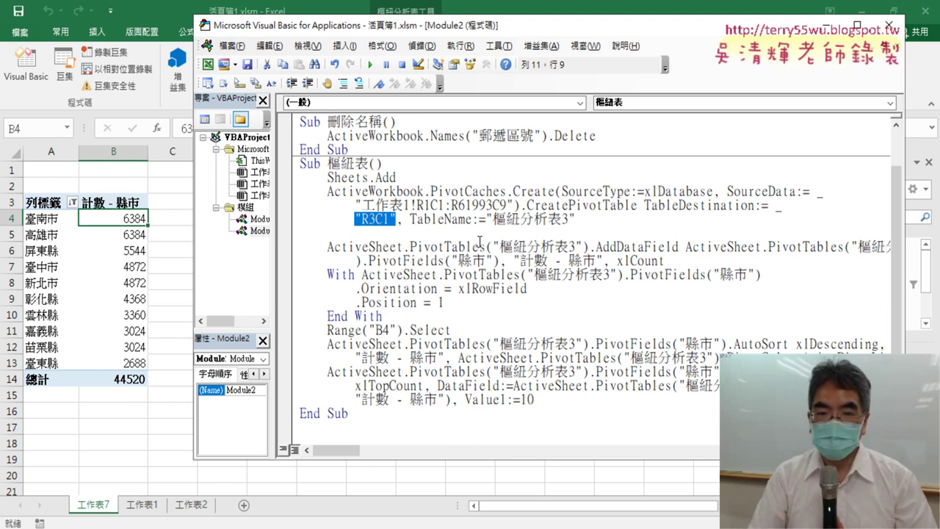
type("ㄊ")
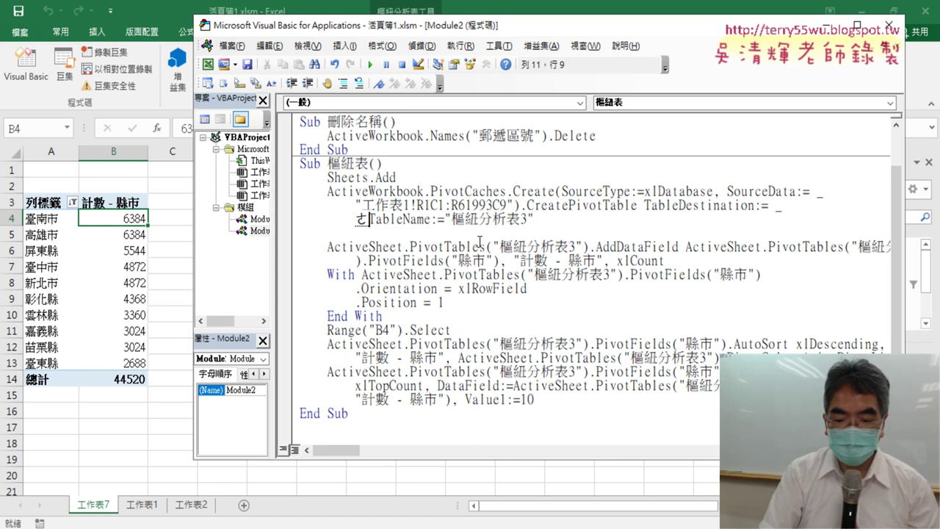
key("BackSpace")
type("range")
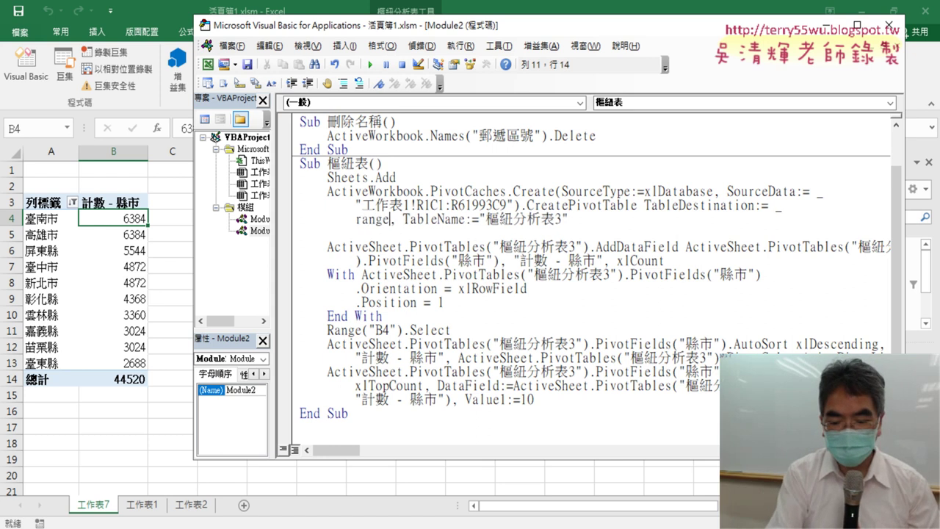
type("(\"")
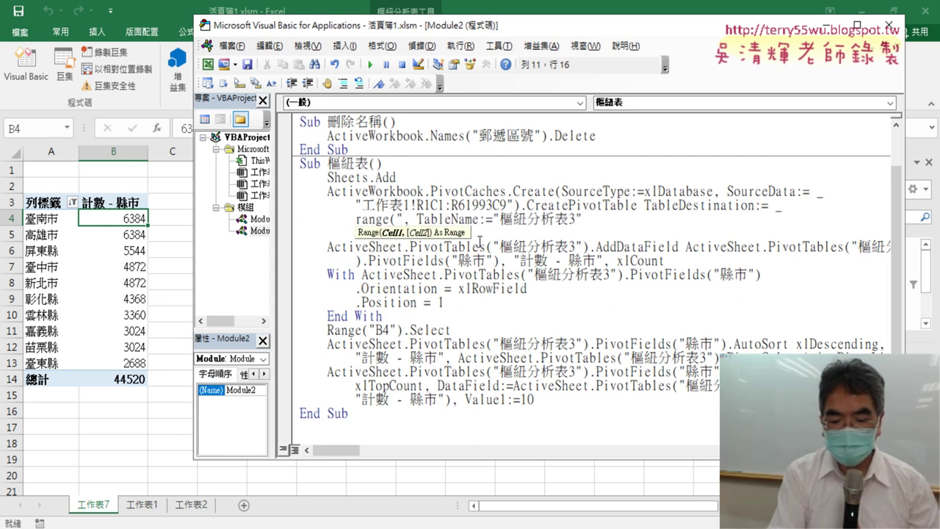
type("A3\")")
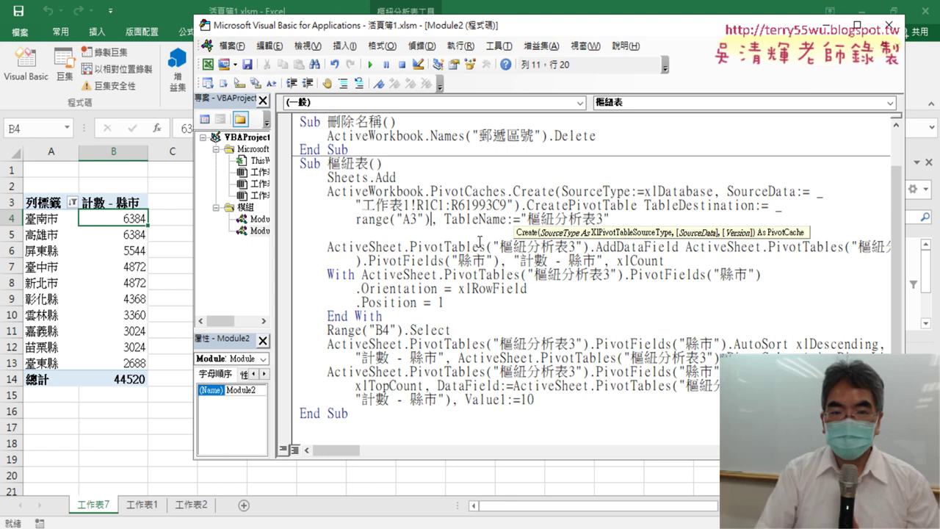
key("Down")
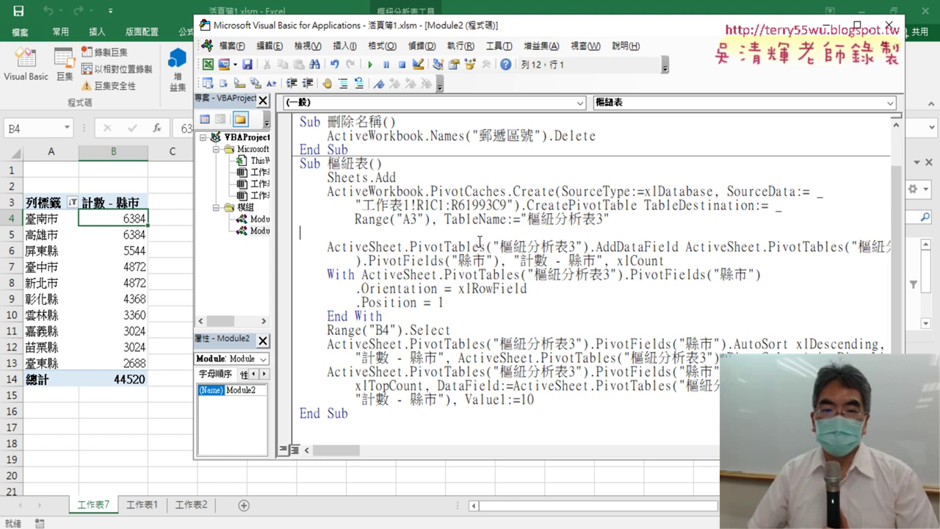
left_click_drag(353, 218, 432, 218)
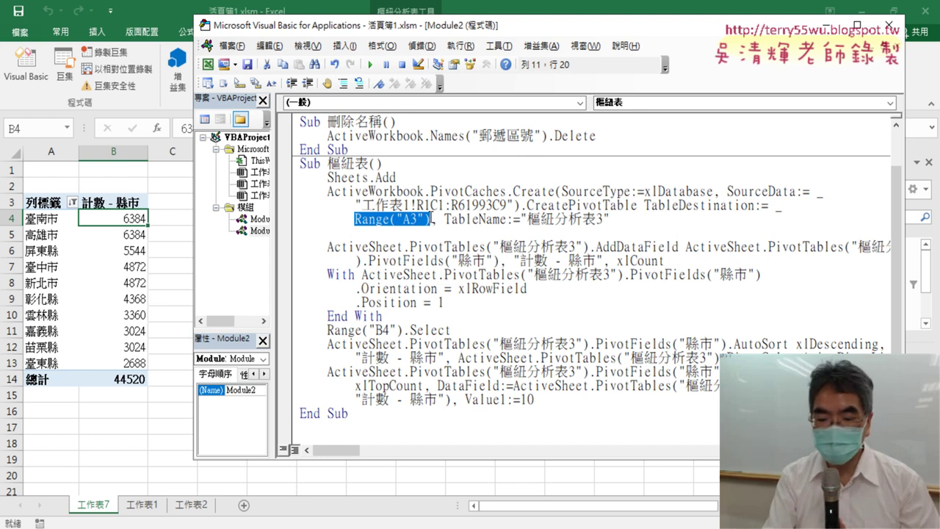
type("[]")
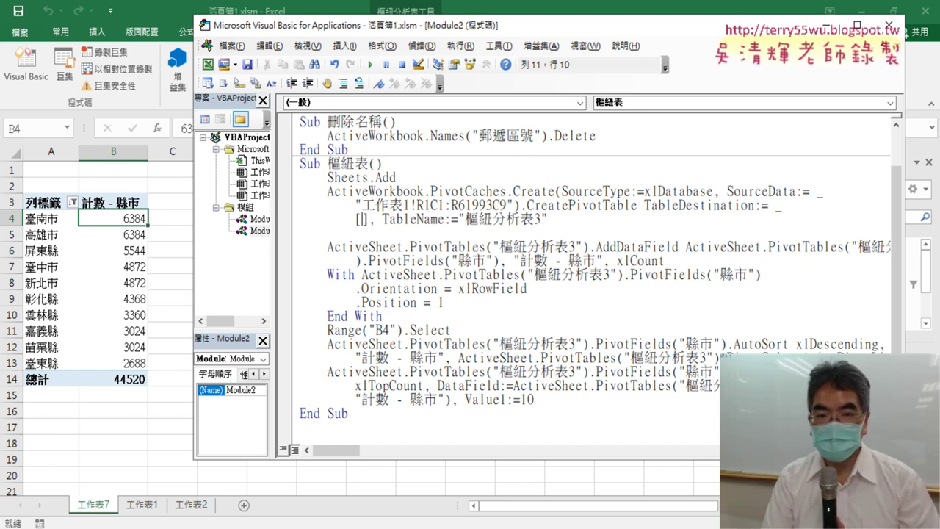
type("A3")
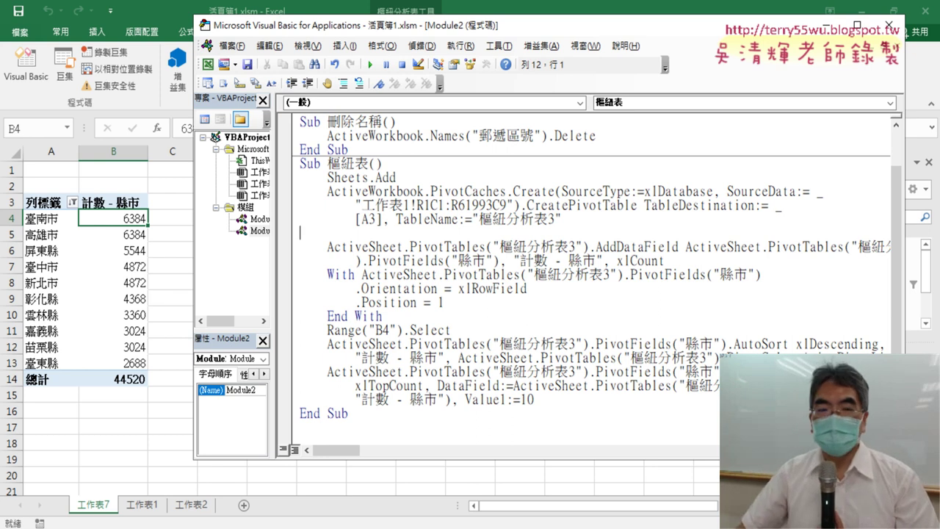
left_click_drag(382, 218, 355, 219)
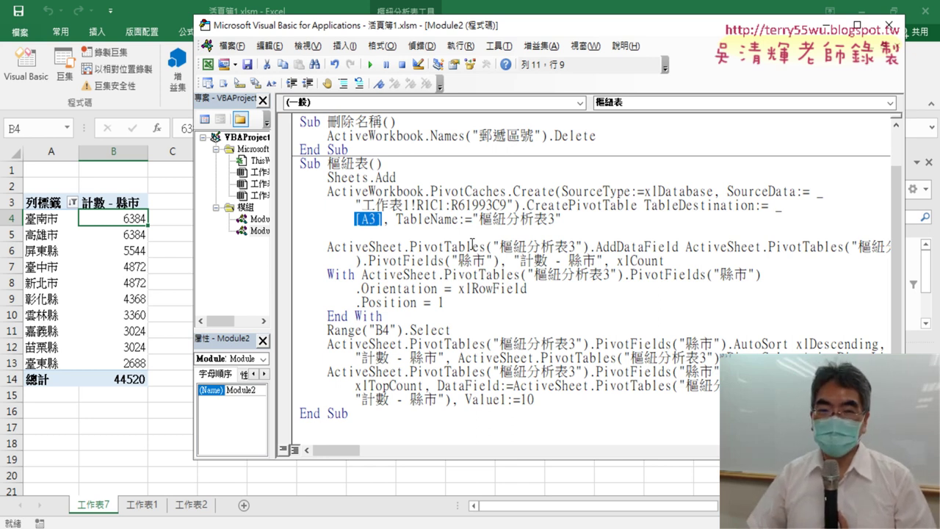
Step: Insert a blank line right after Sheets.Add in the macro
left_click(497, 260)
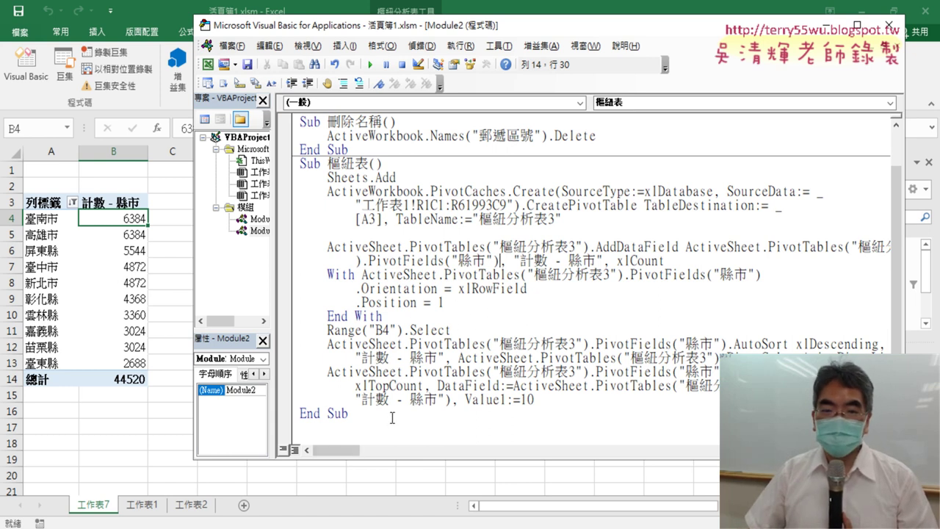
left_click(416, 180)
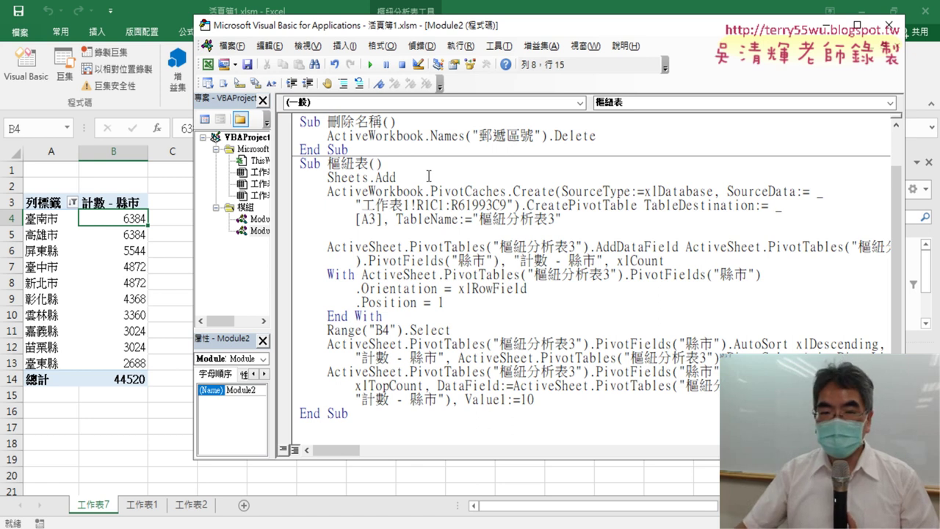
key("Return")
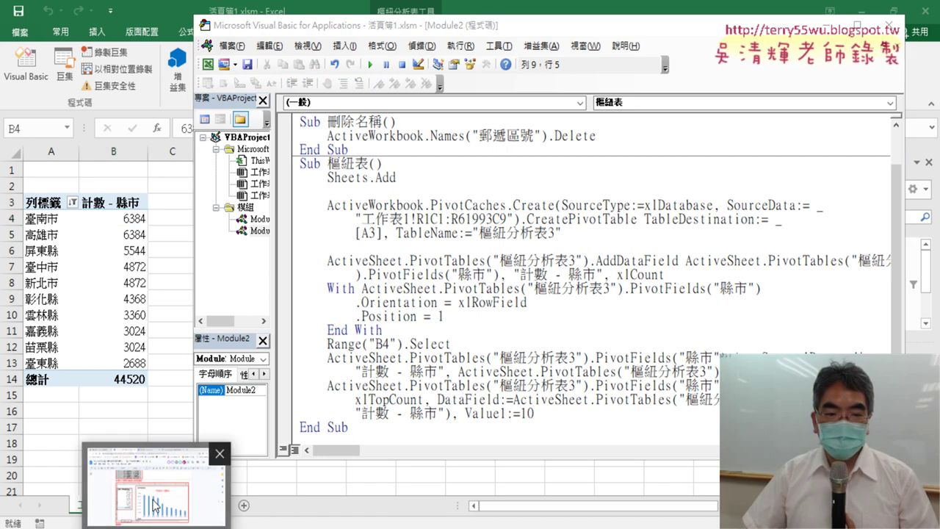
Step: Look up the sheet name 用電前十名縣市 in the Google Docs notes
left_click(158, 484)
left_click_drag(192, 222, 278, 223)
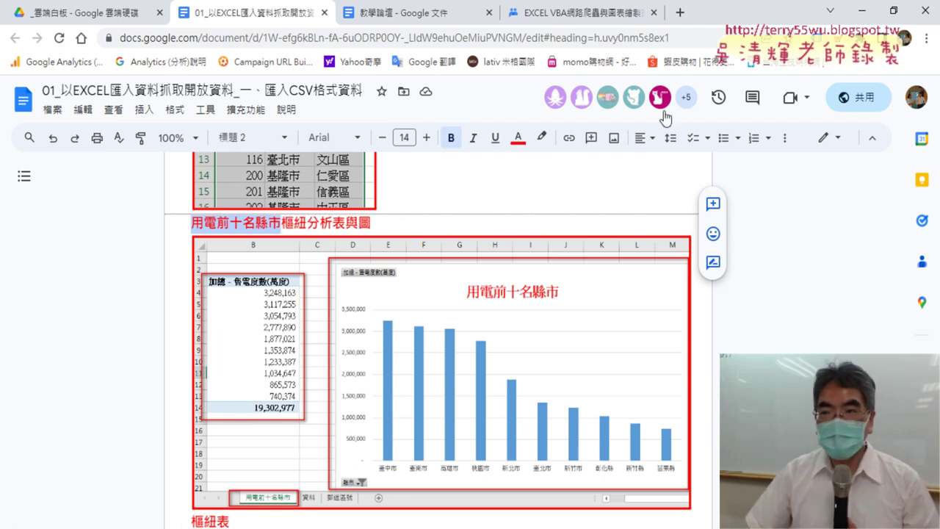
left_click(861, 10)
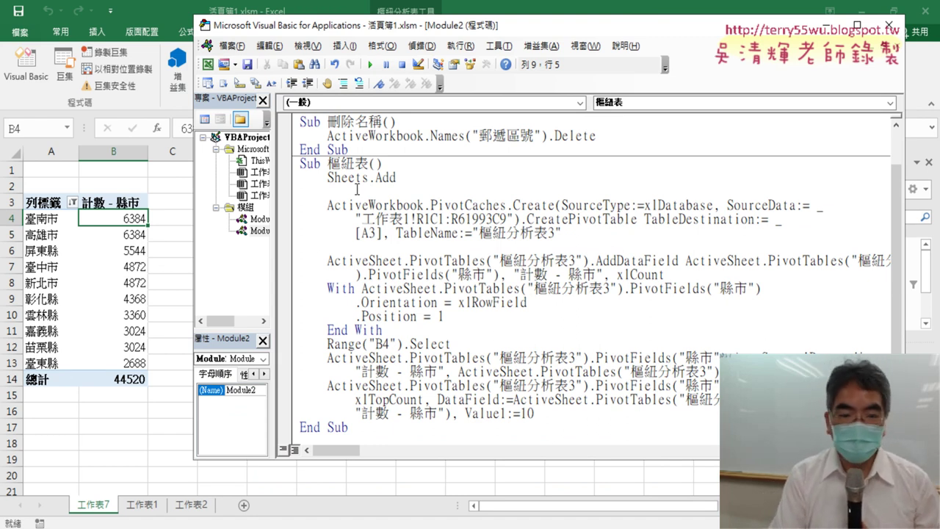
Step: Add the line ActiveSheet.Name = "用電前十名縣市" directly after Sheets.Add in the 樞紐表 macro
type("Y")
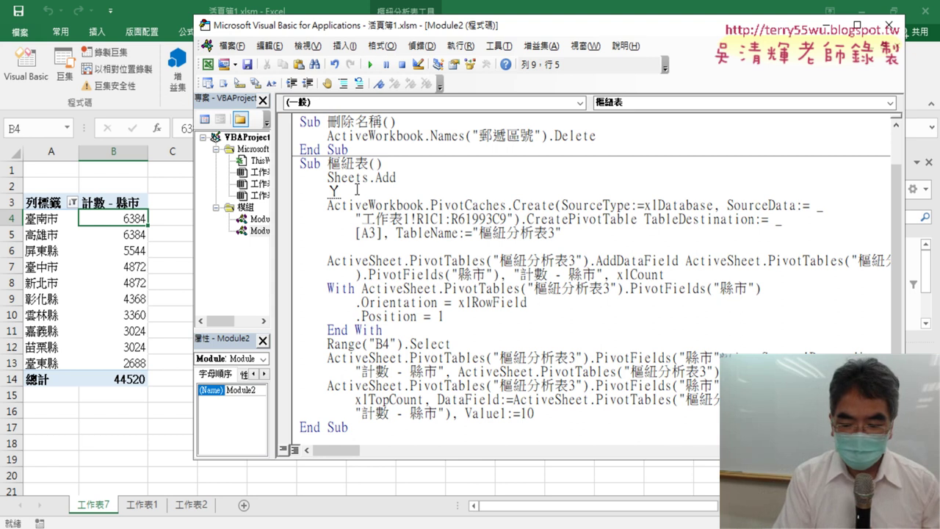
key("BackSpace")
type("ac")
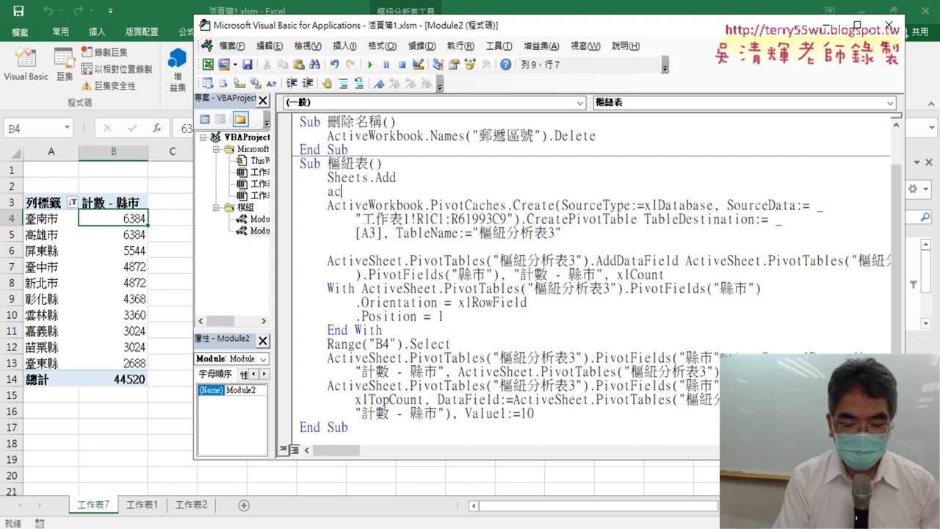
type("tive")
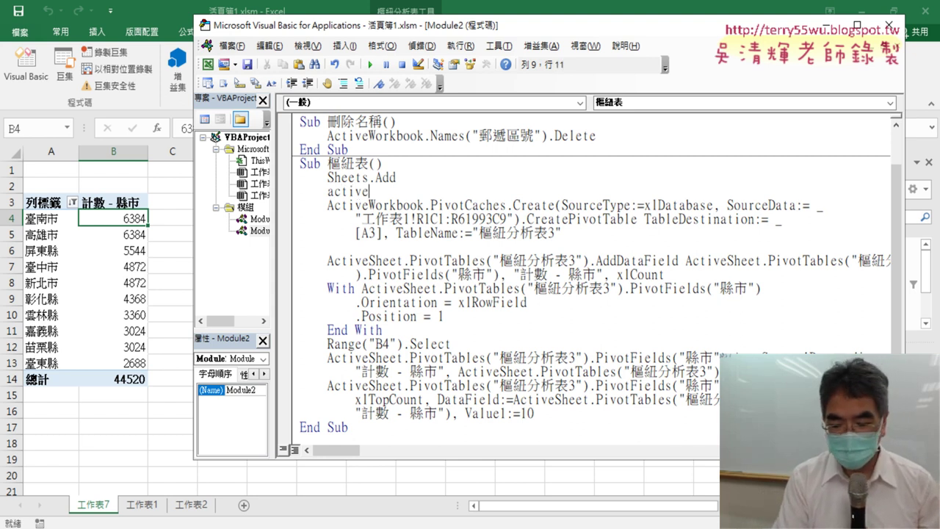
type("sh")
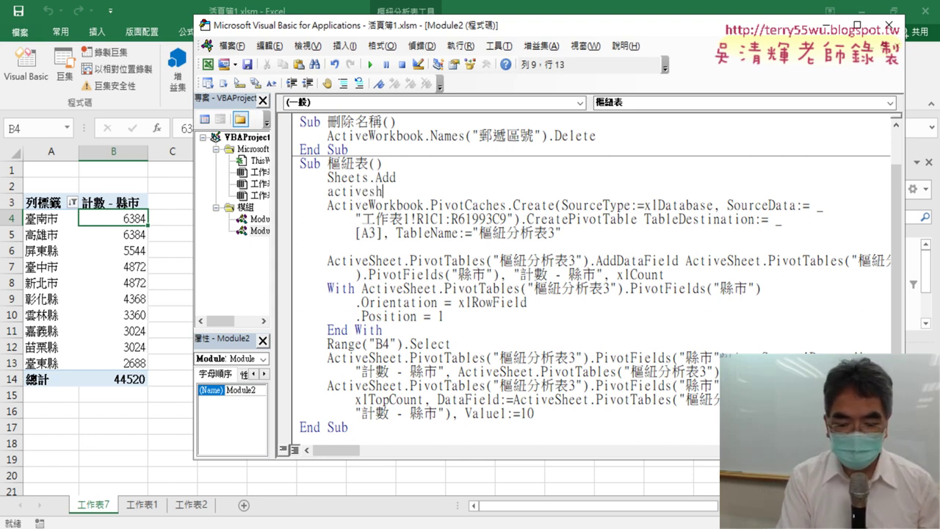
type("eet")
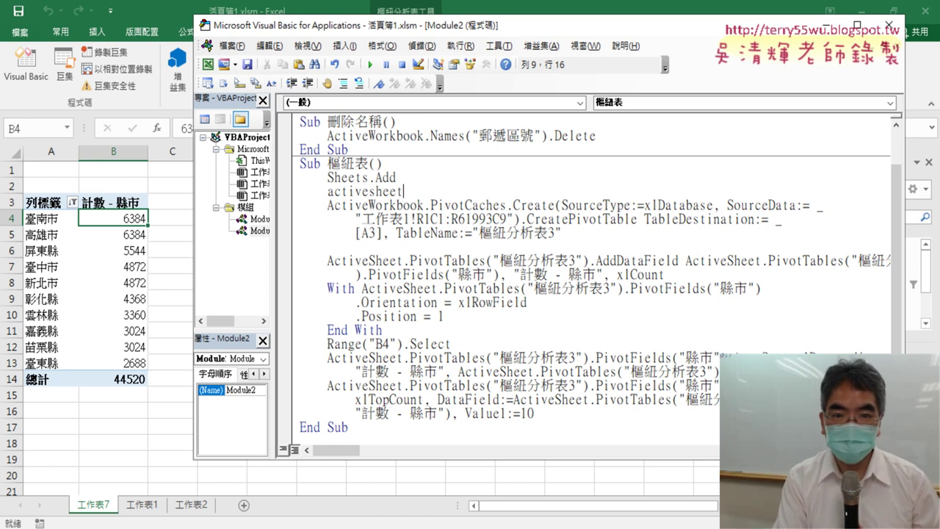
type(".")
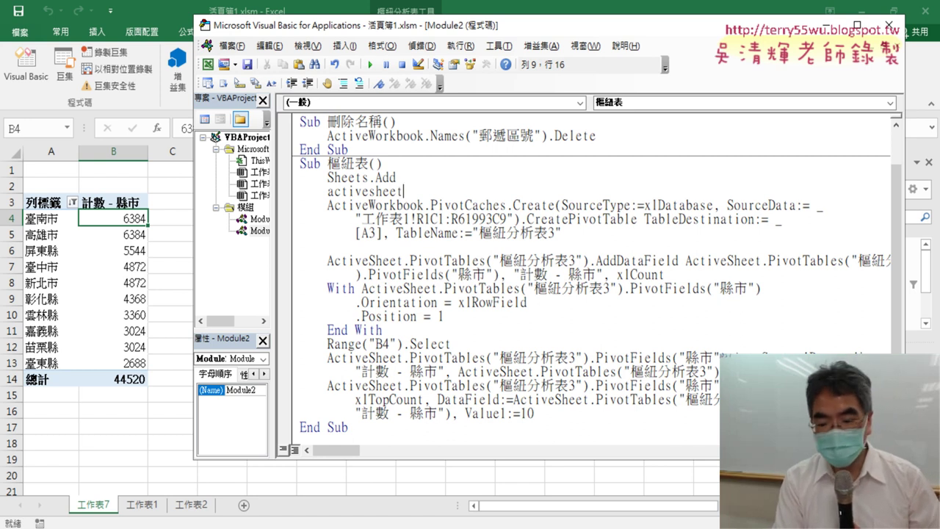
type("na")
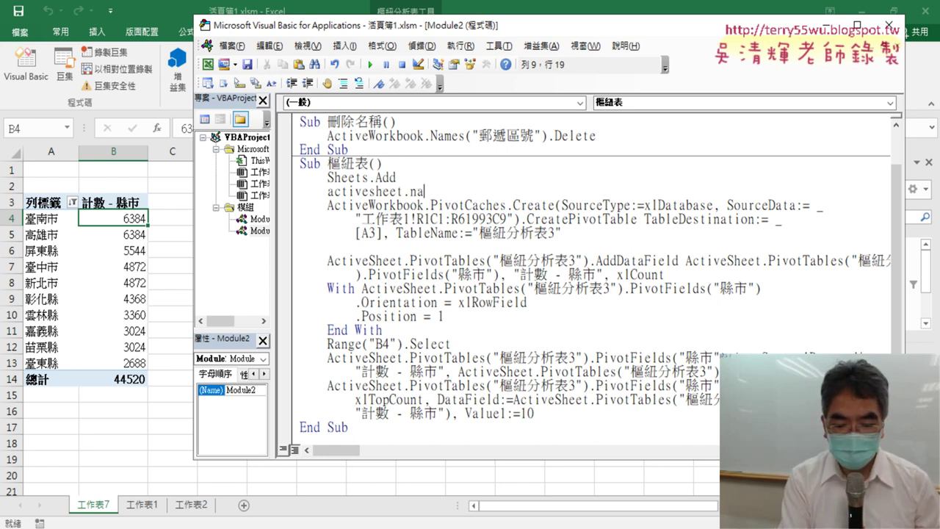
type("me")
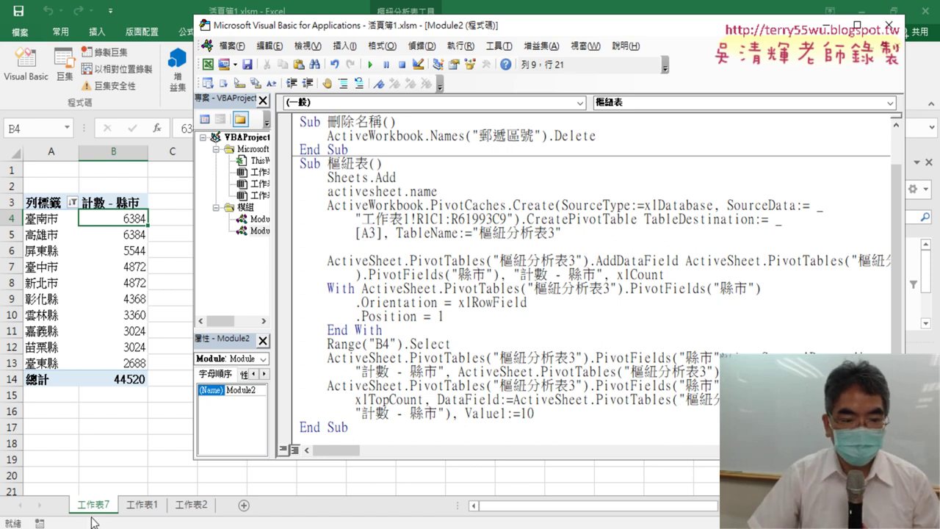
type("=")
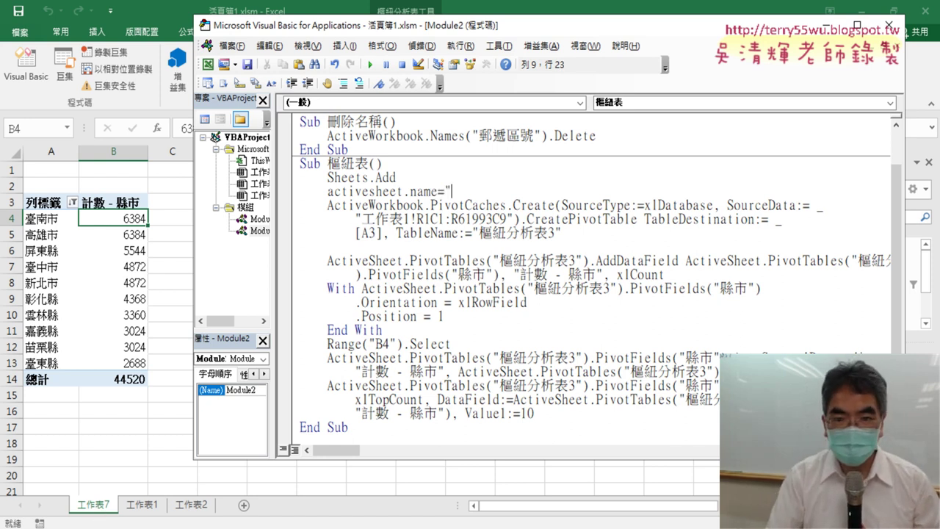
type("\"\"")
type("用電前十名縣市")
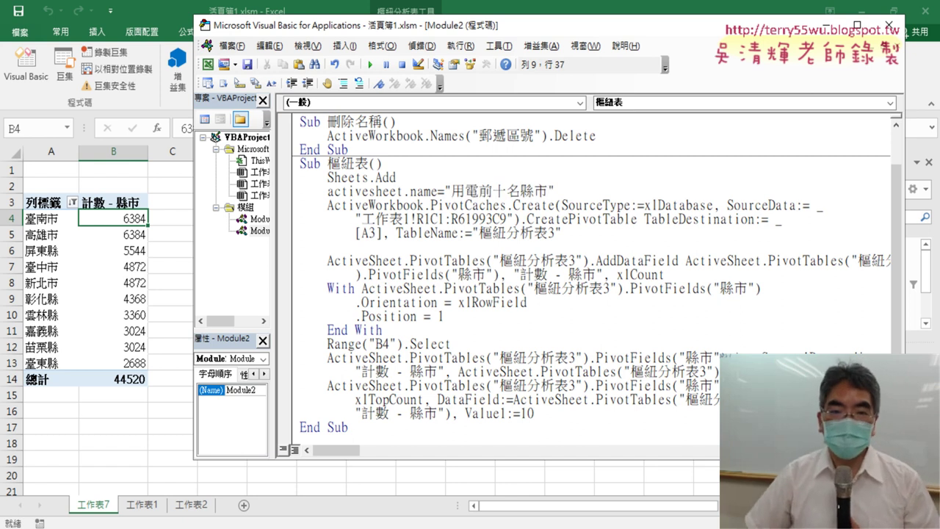
left_click(460, 357)
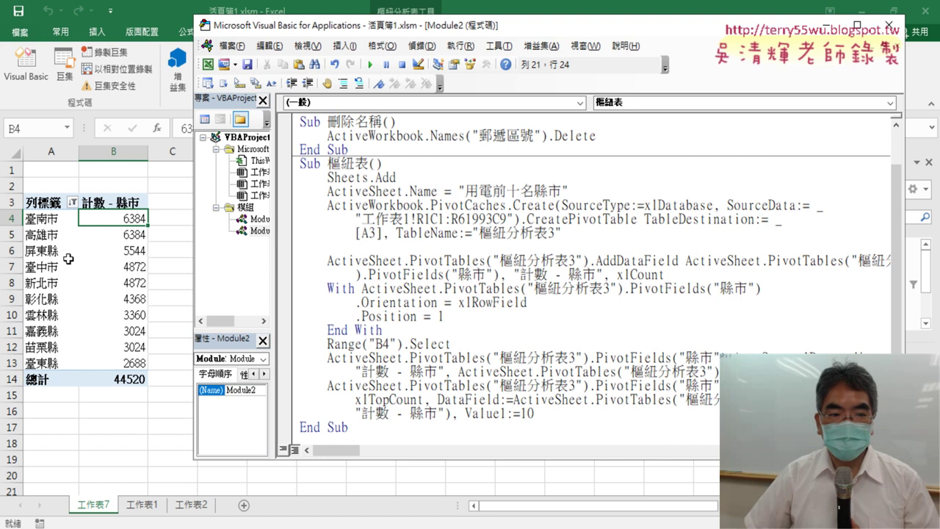
Step: Delete the old 工作表7 sheet
right_click(105, 510)
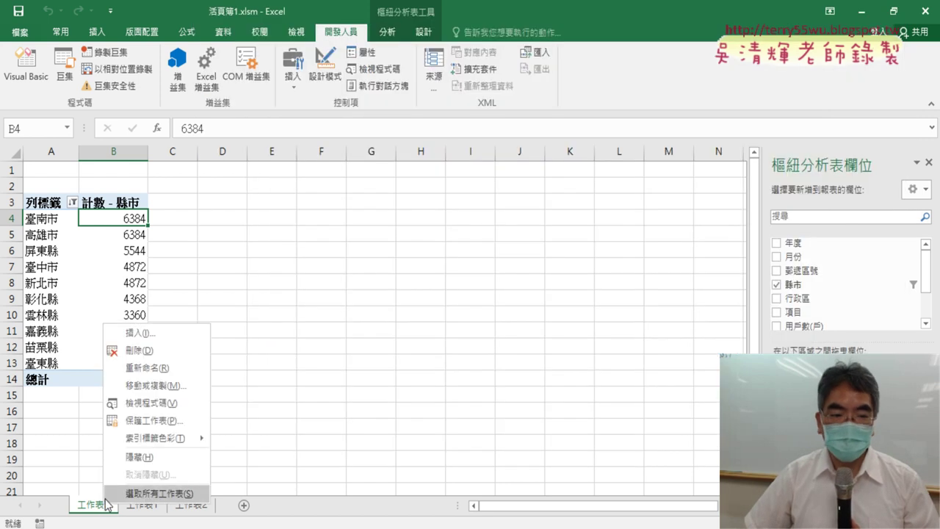
left_click(147, 352)
left_click(456, 316)
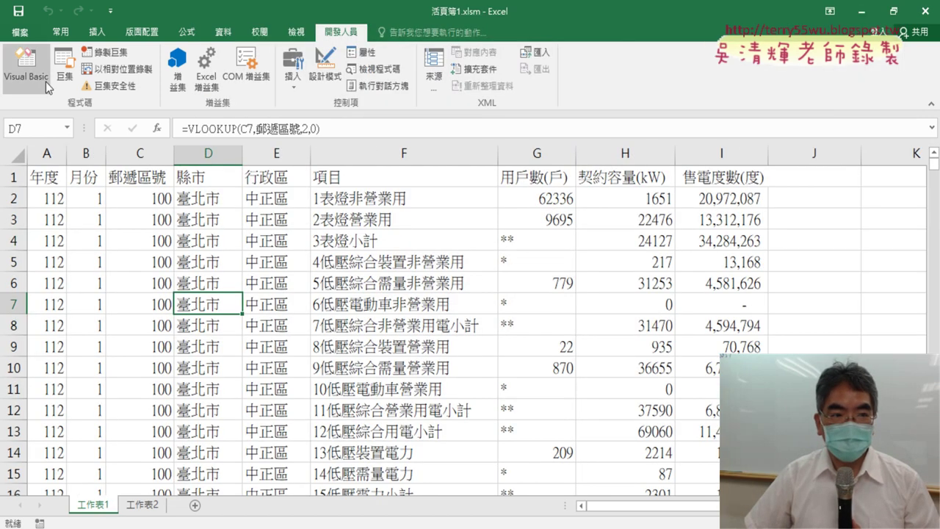
Step: Run the 樞紐表 macro from the VBA editor to build the 用電前十名縣市 pivot sheet
key("alt+F11")
scroll(528, 337, "down", 1)
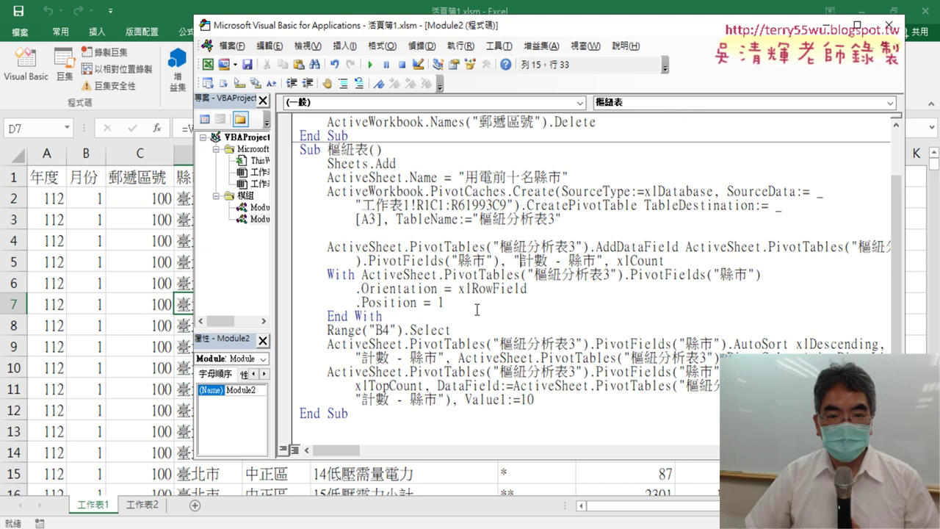
left_click(370, 65)
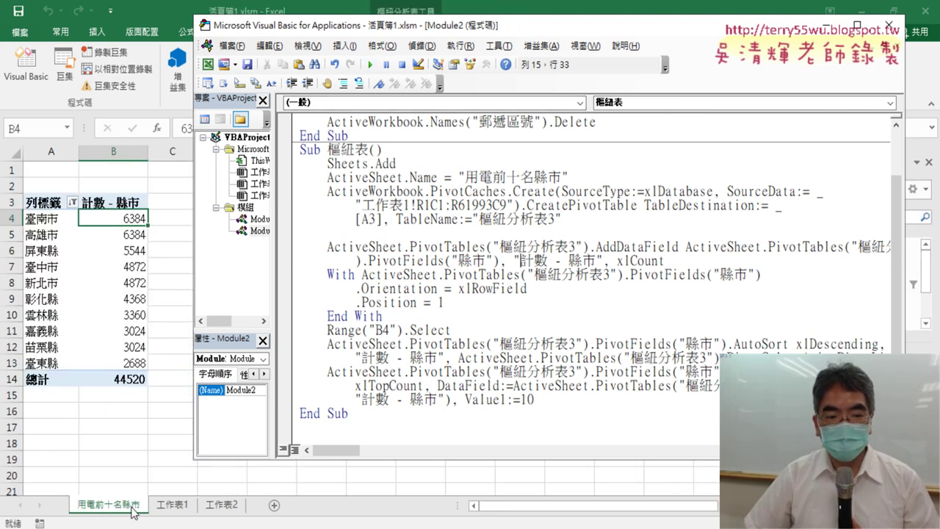
Step: Insert comment '1. below the macro header and an indented '3. after the sheet-name line
left_click(418, 153)
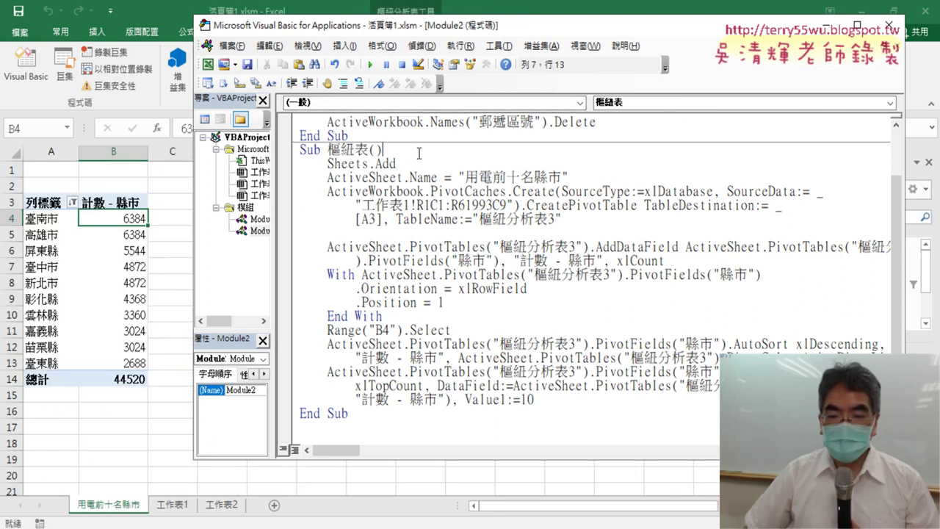
key("Return")
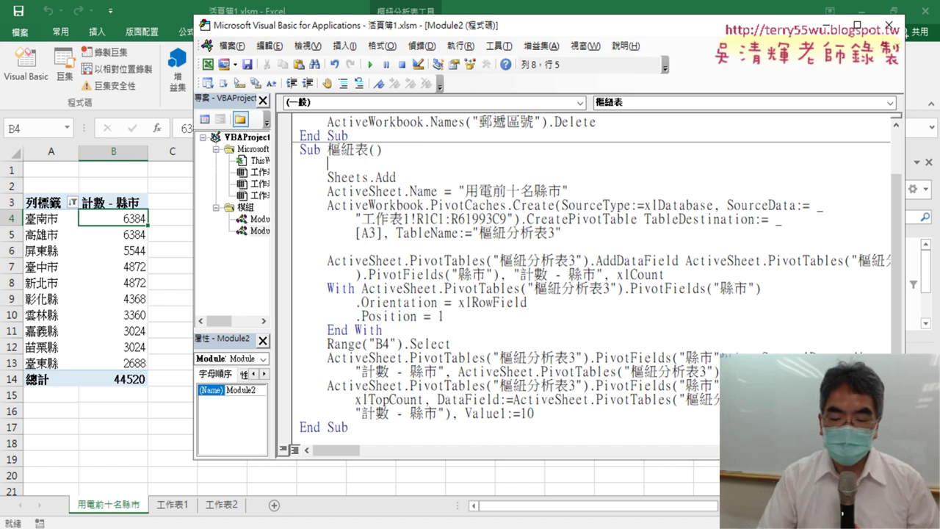
type("'")
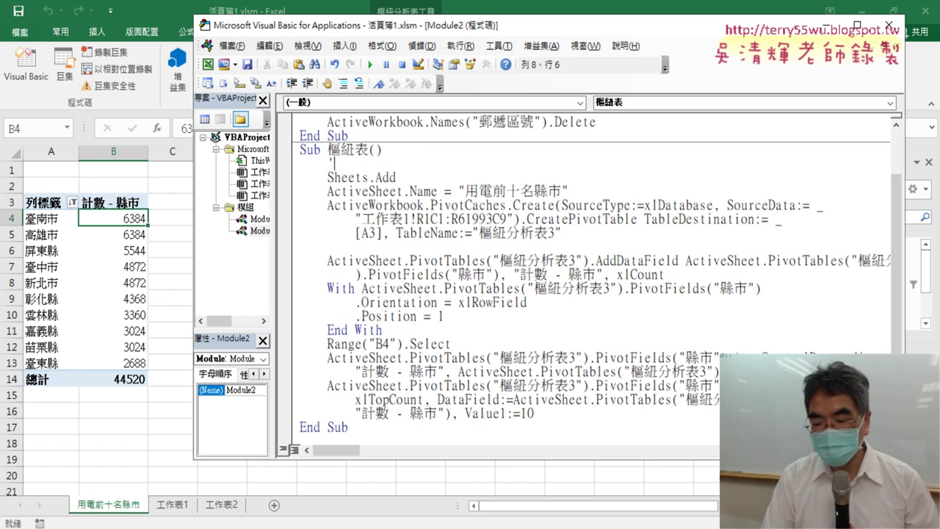
type("1")
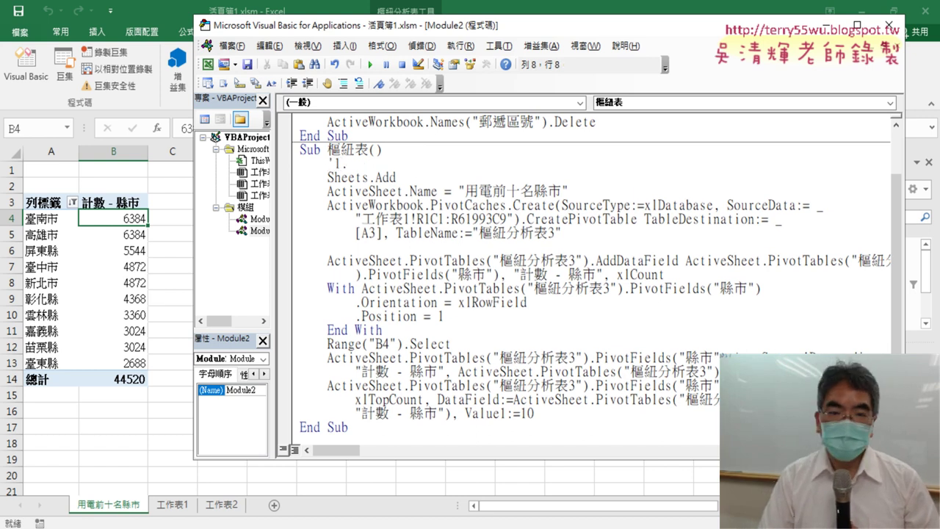
type(".")
left_click(569, 191)
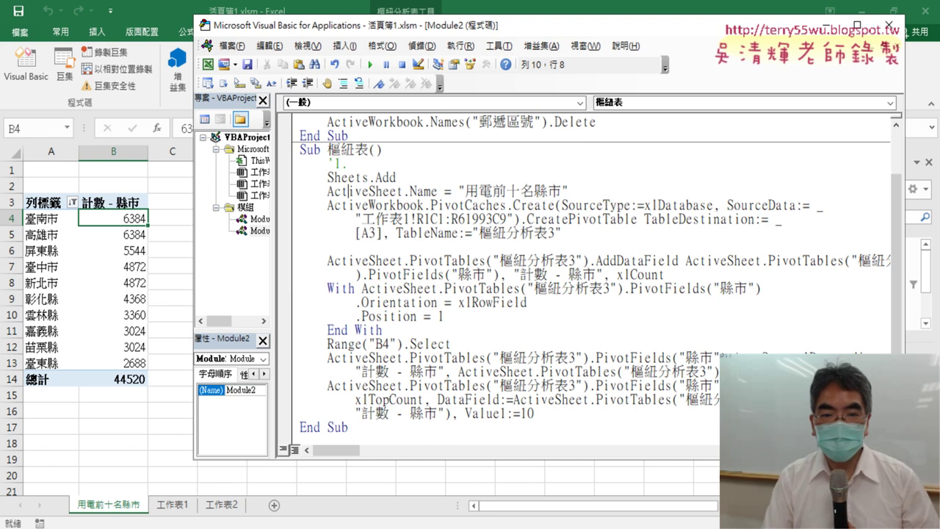
key("Return")
type("'2.")
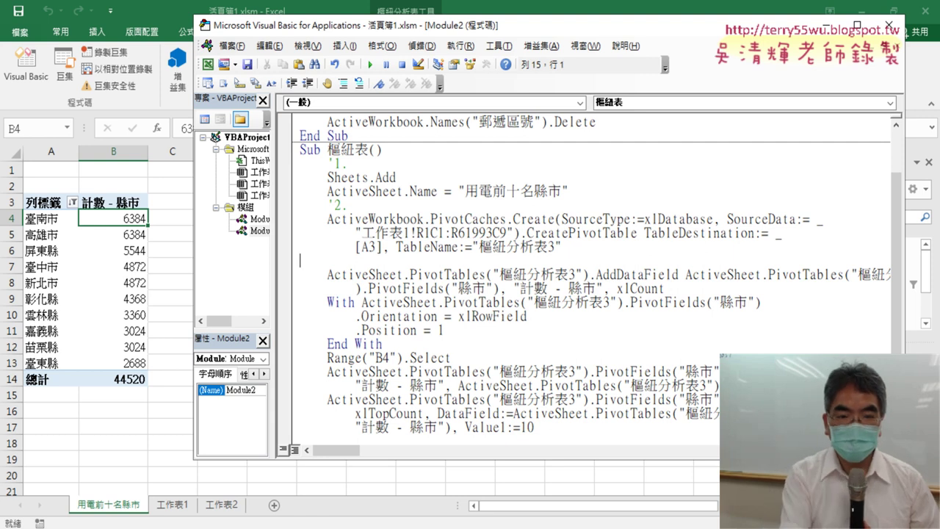
key("Tab")
type("'")
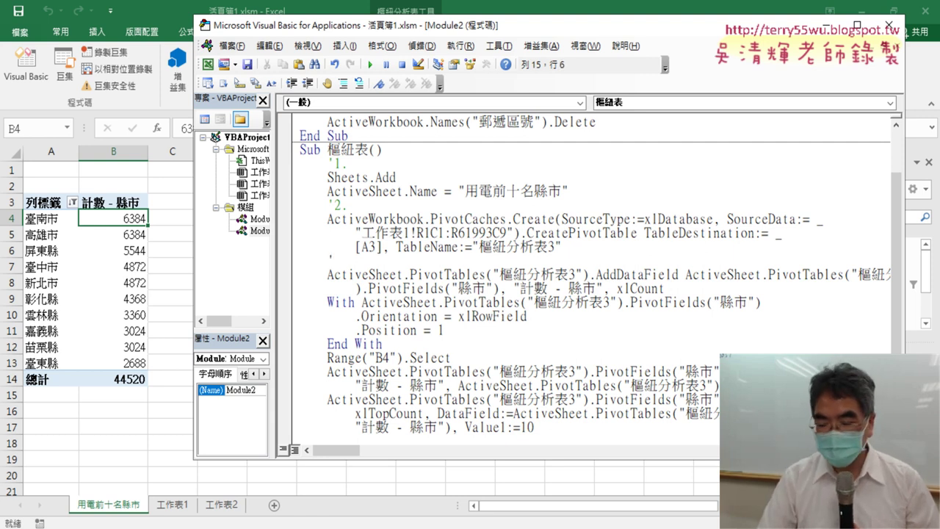
type("3.")
Step: Add the remaining numbered comments, including '5. after End With and '6. after the sorting statement
key("Down")
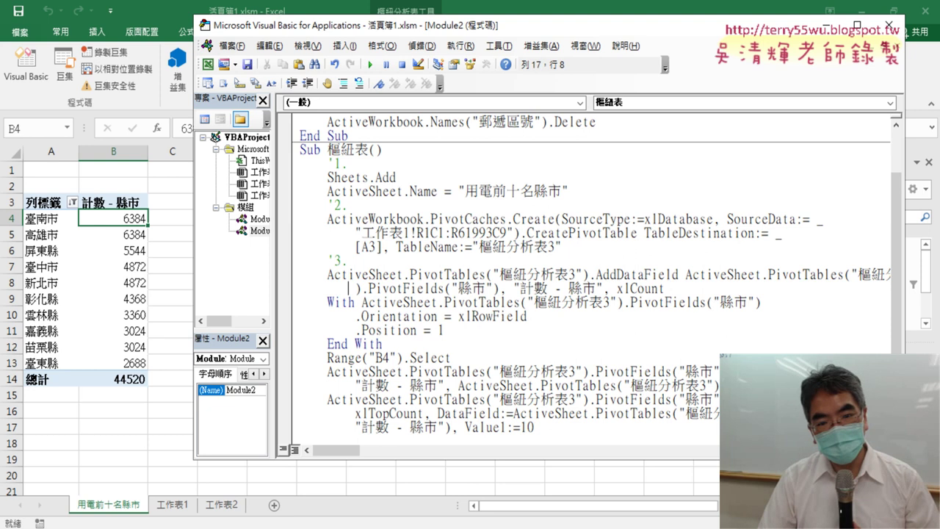
key("Return")
type("'4")
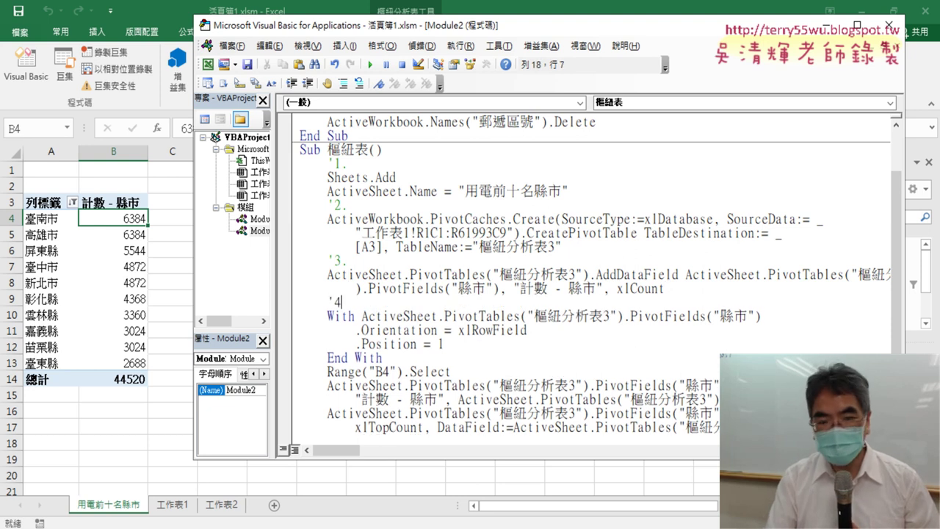
type(".")
key("Down")
key("Down")
key("Down")
key("Down")
key("End")
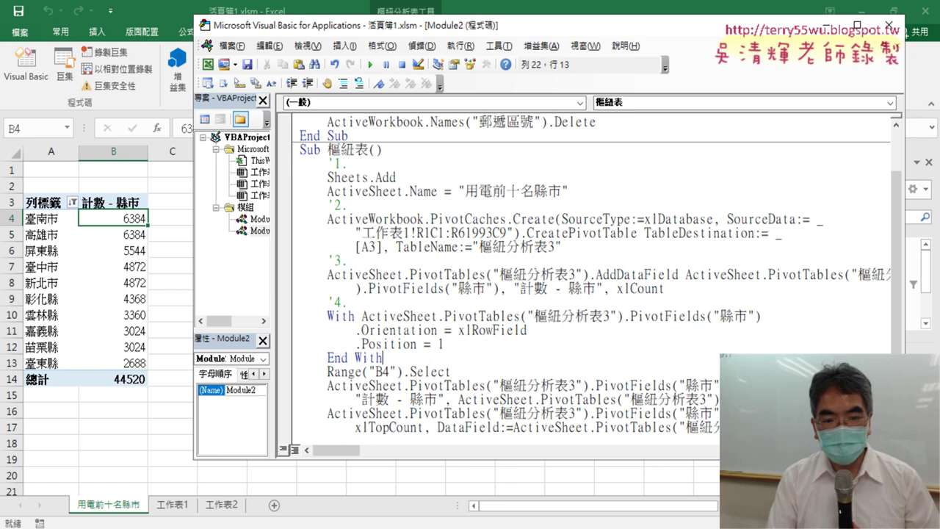
key("Return")
type("'5.")
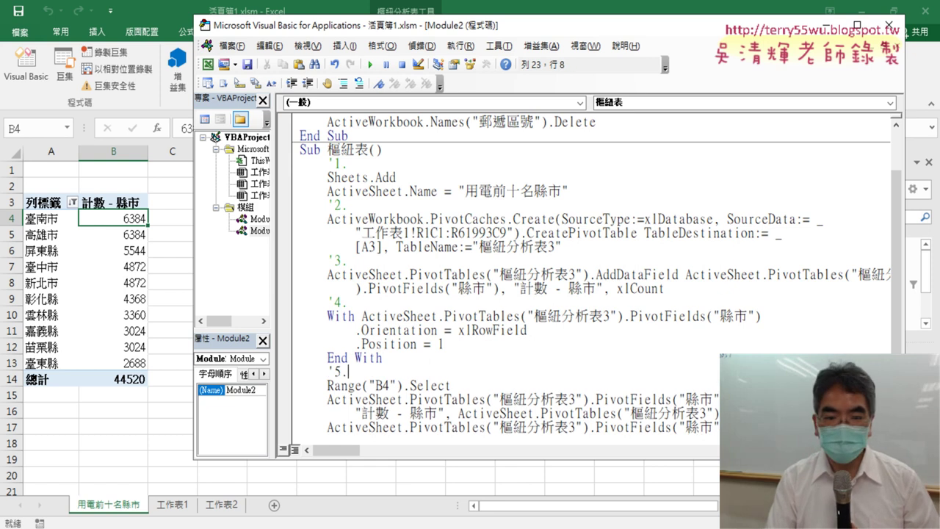
key("Down")
key("Down")
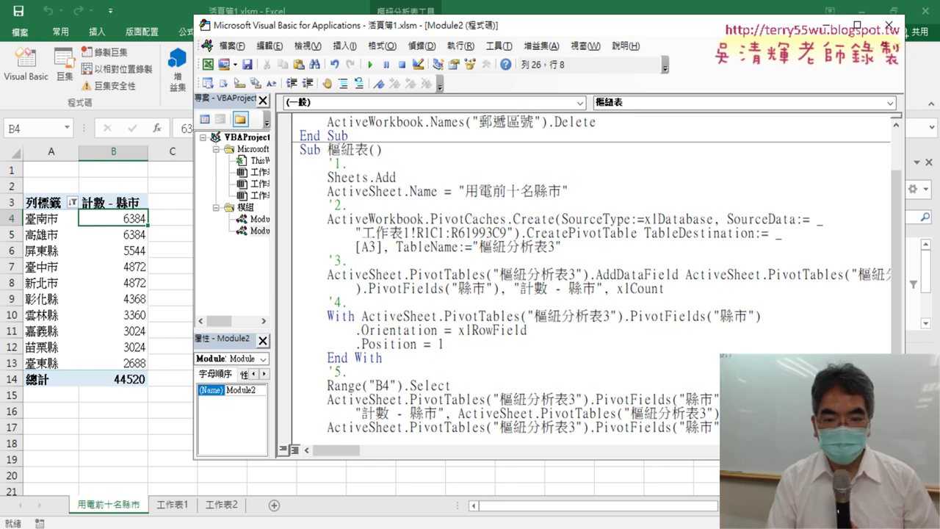
key("Return")
type("'")
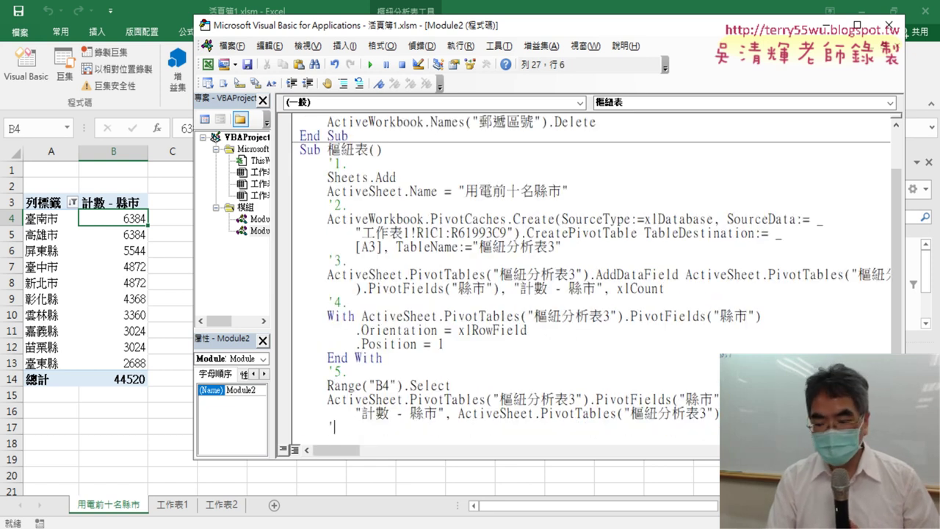
type("6.")
key("Return")
key("ctrl+v")
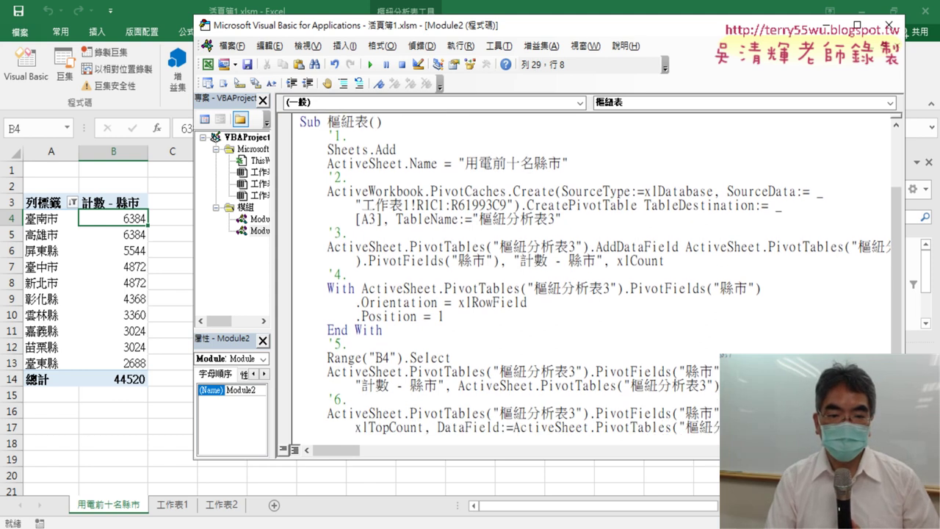
key("Up")
key("Up")
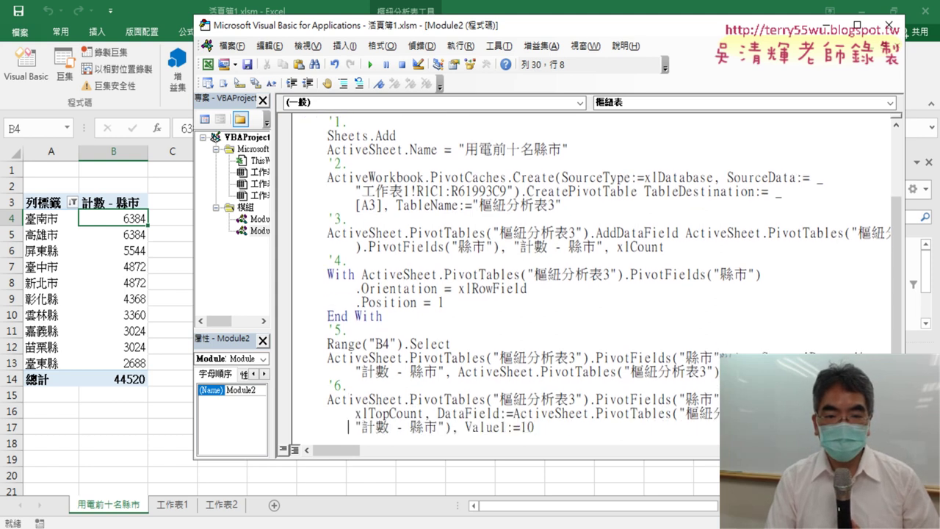
scroll(587, 279, "down", 2)
scroll(587, 279, "down", 1)
key("Down")
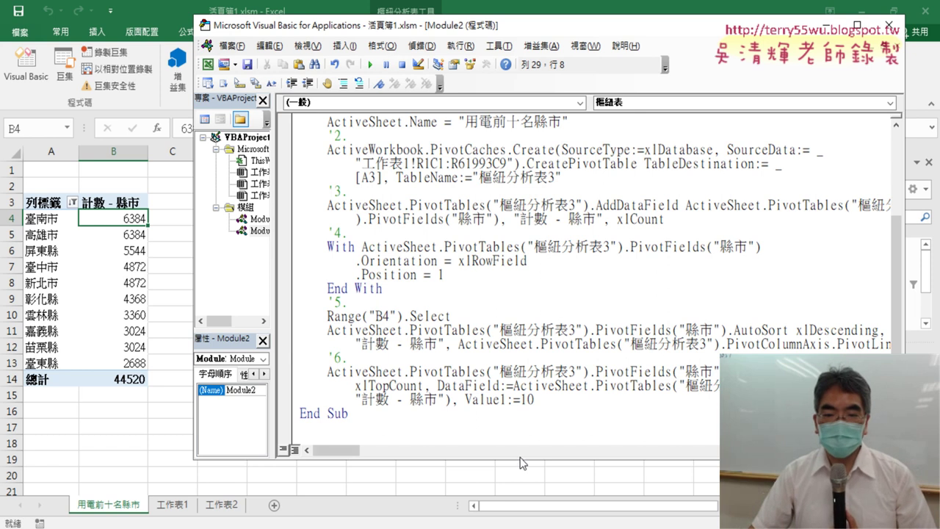
Step: Broadcast the screen showing the completed macro code to students from EVO Class Management
scroll(520, 386, "up", 3)
scroll(520, 396, "up", 1)
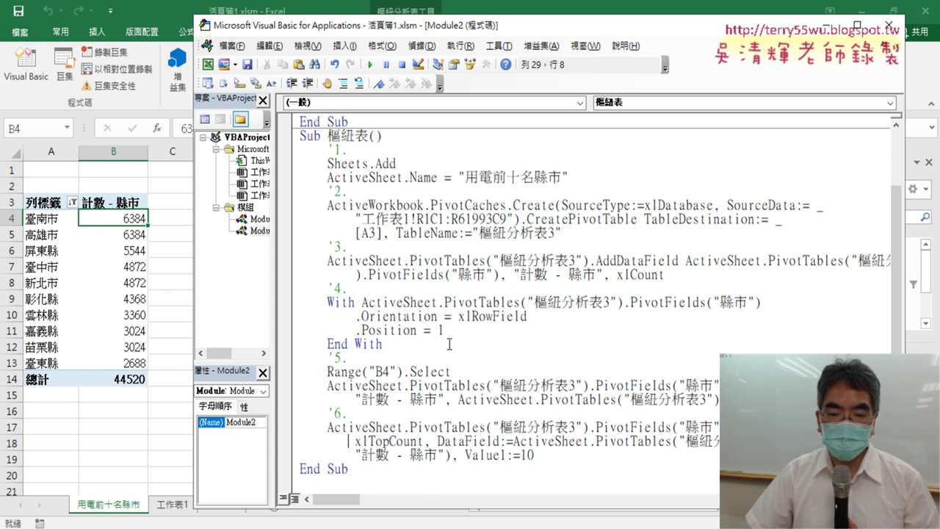
left_click(576, 518)
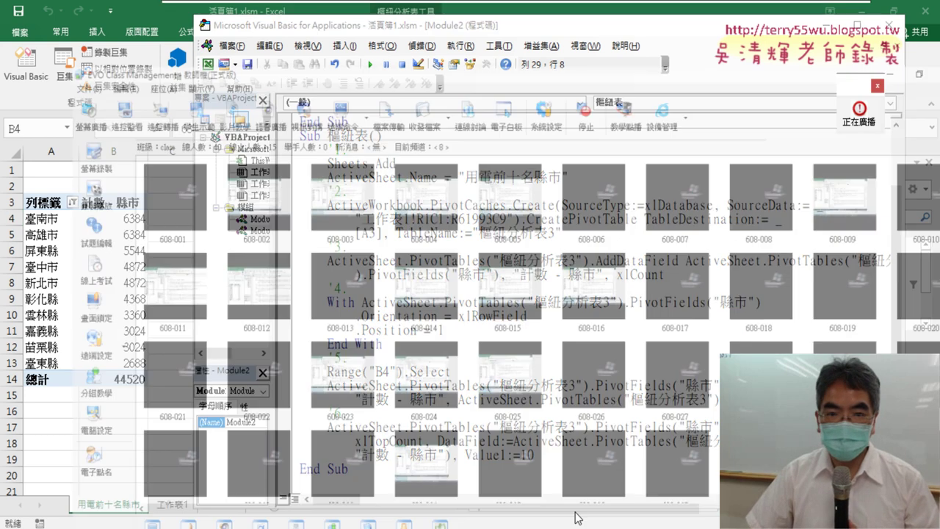